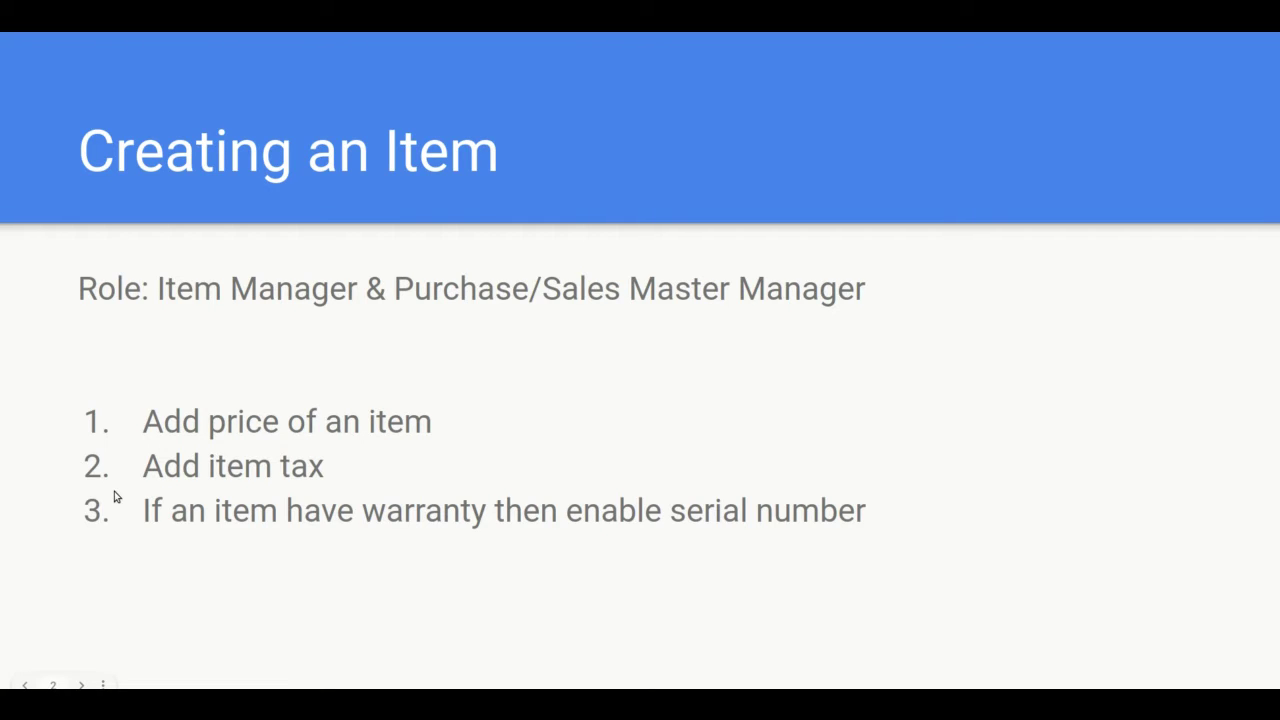
# - Switch to ERPNext, open the Item list in the Stock module and start a new item
pyautogui.hotkey('alt', 'Tab')
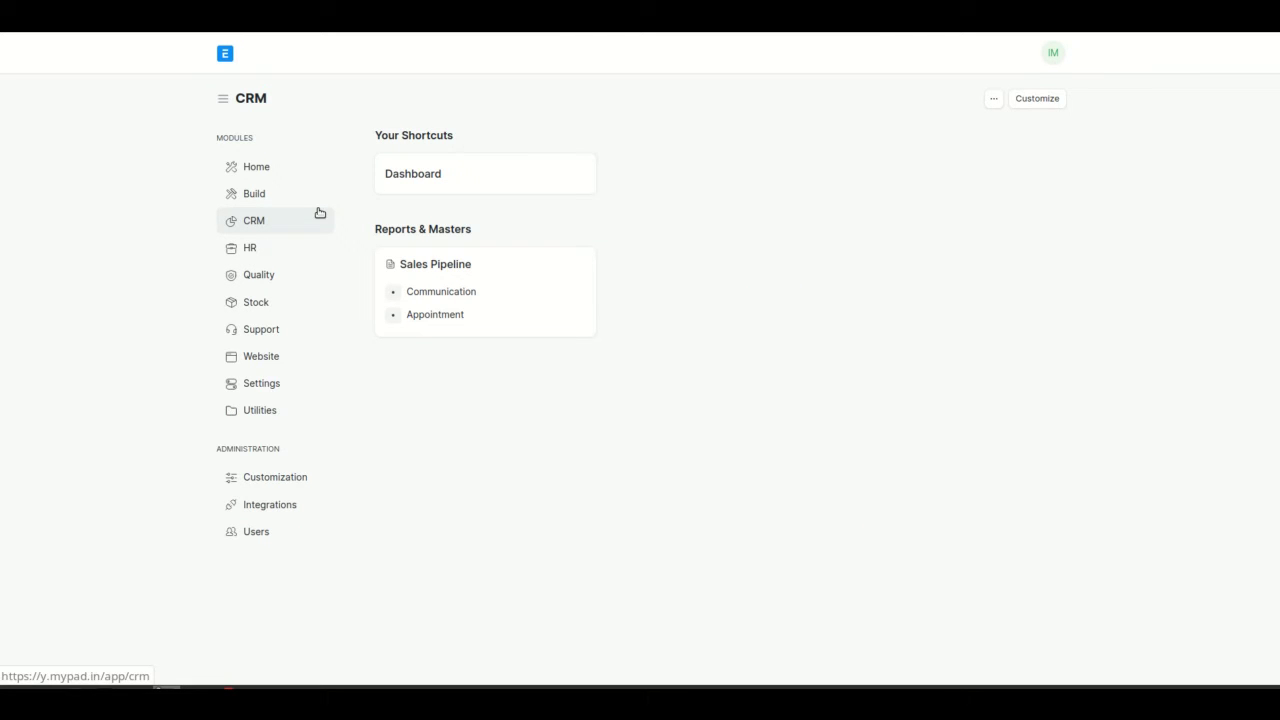
pyautogui.click(257, 302)
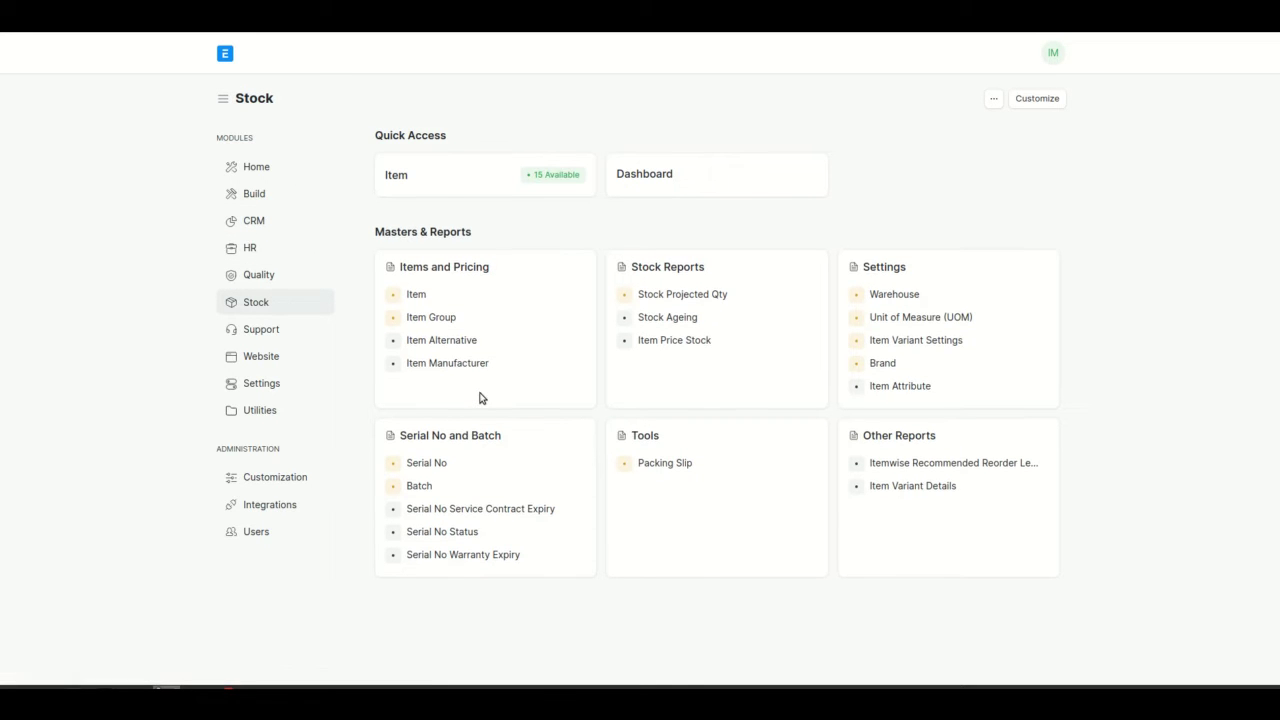
pyautogui.click(419, 294)
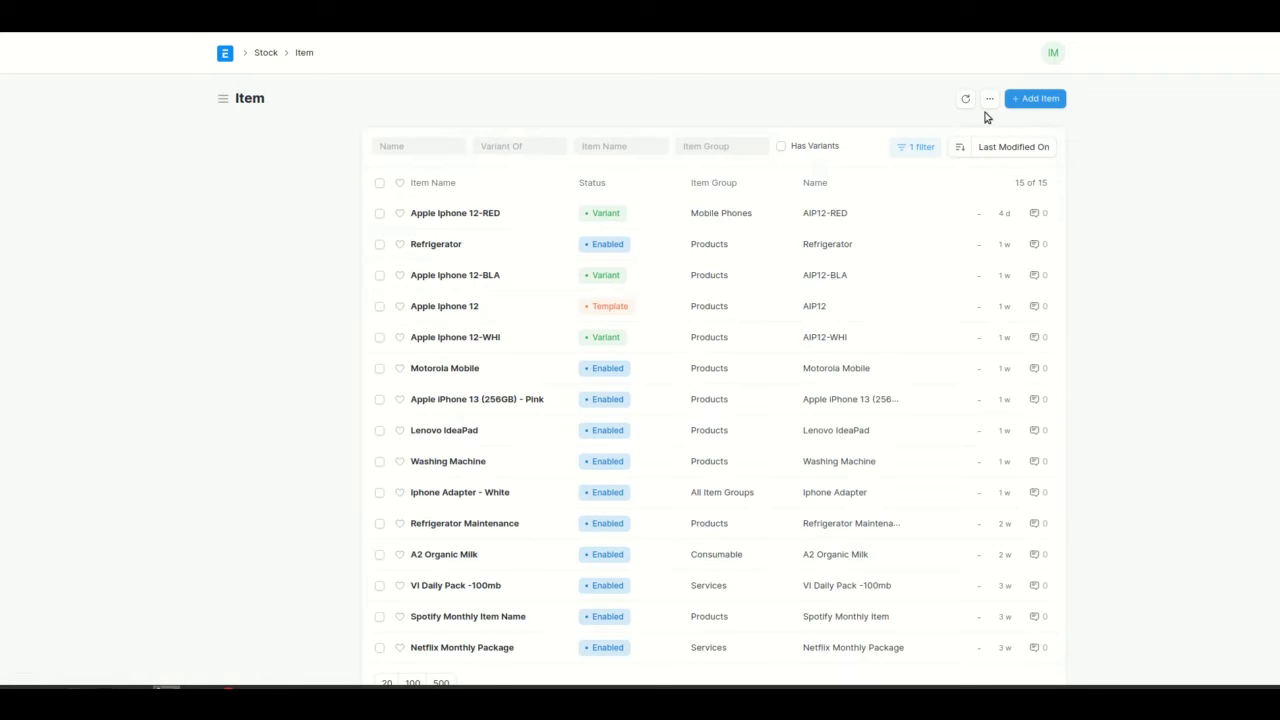
pyautogui.click(1034, 99)
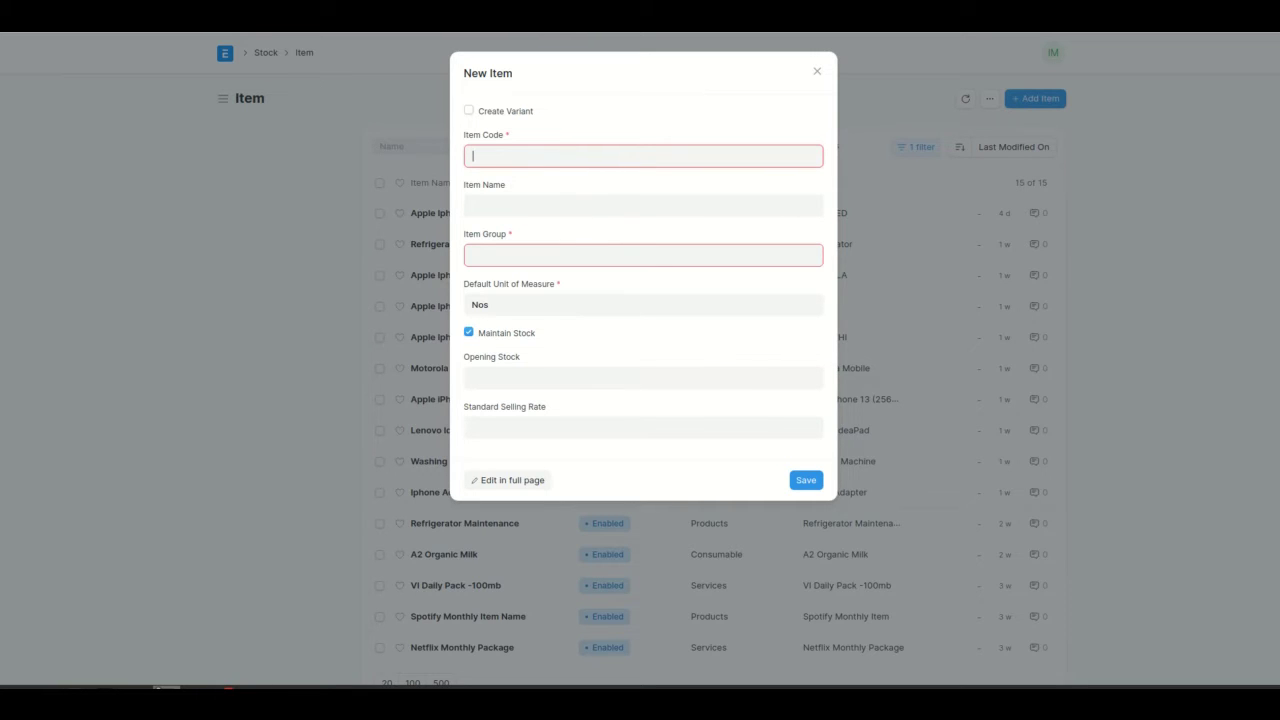
# - Copy the title "OnePlus 9 5G (Astral Black, 8GB RAM, 128GB Storage)" from the Amazon product page into the new item's Item Name
pyautogui.click(240, 18)
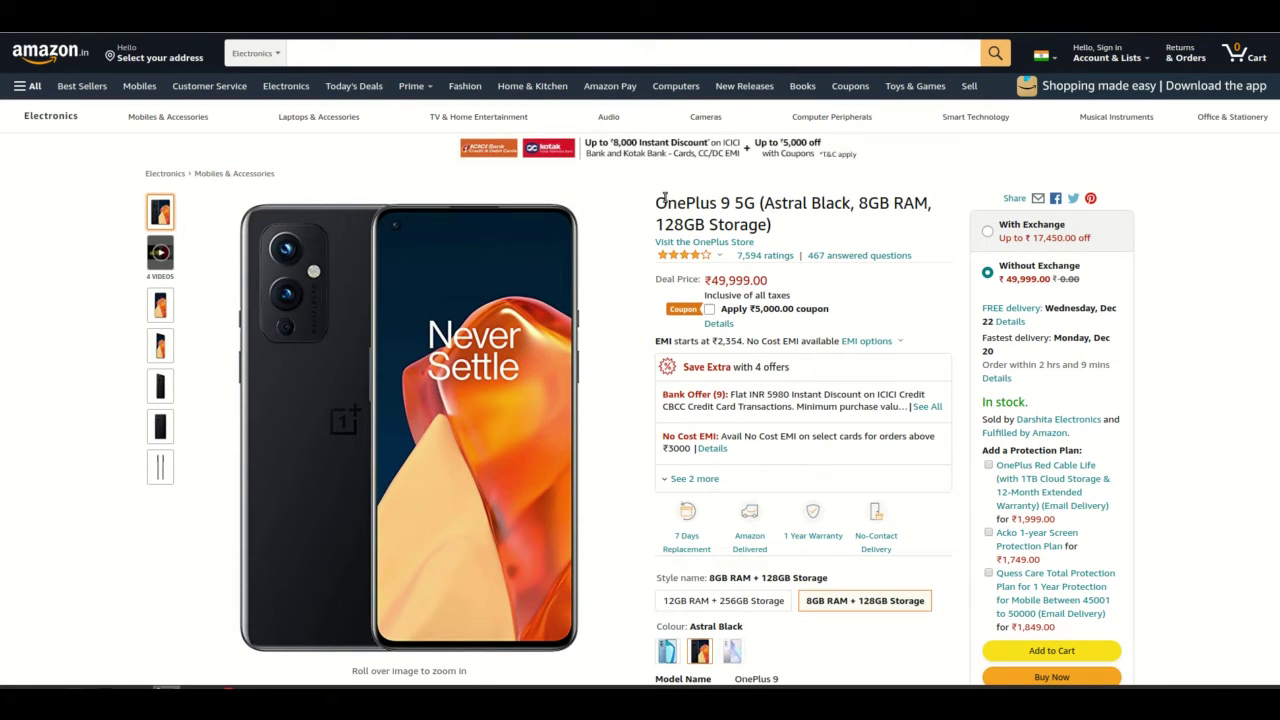
pyautogui.moveTo(659, 204); pyautogui.dragTo(771, 227)
pyautogui.hotkey('ctrl', 'c')
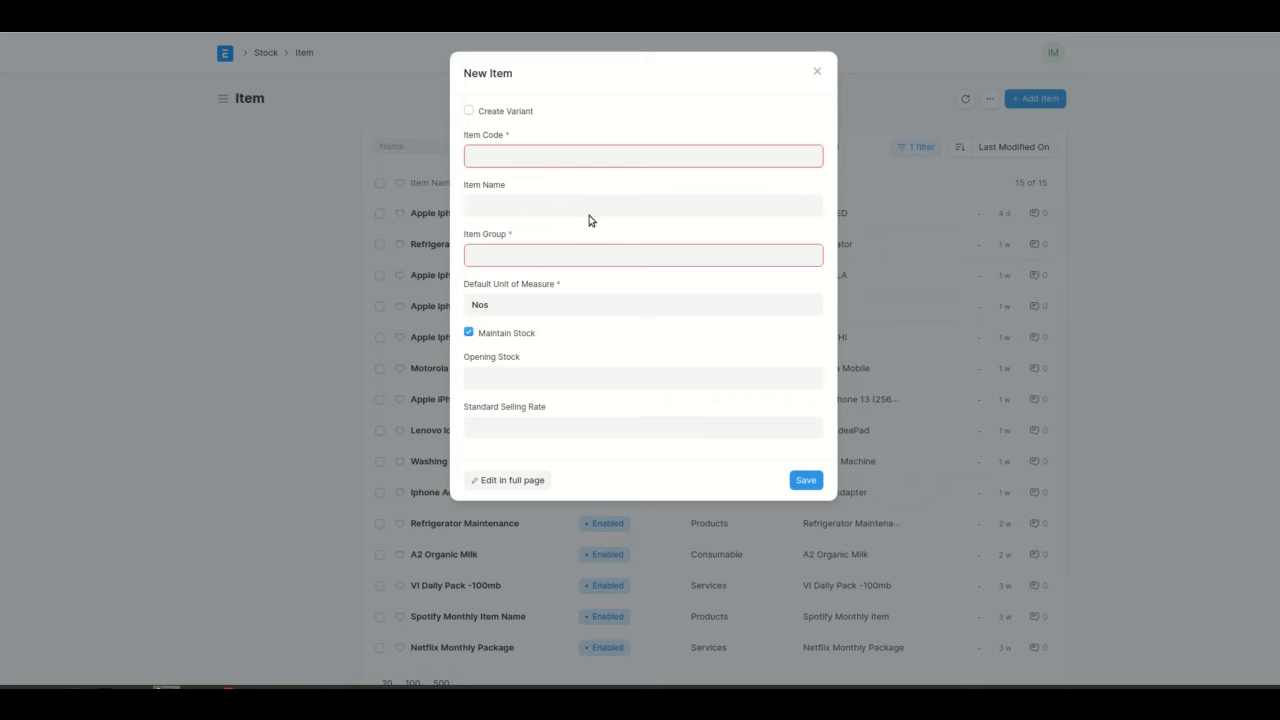
pyautogui.click(597, 213)
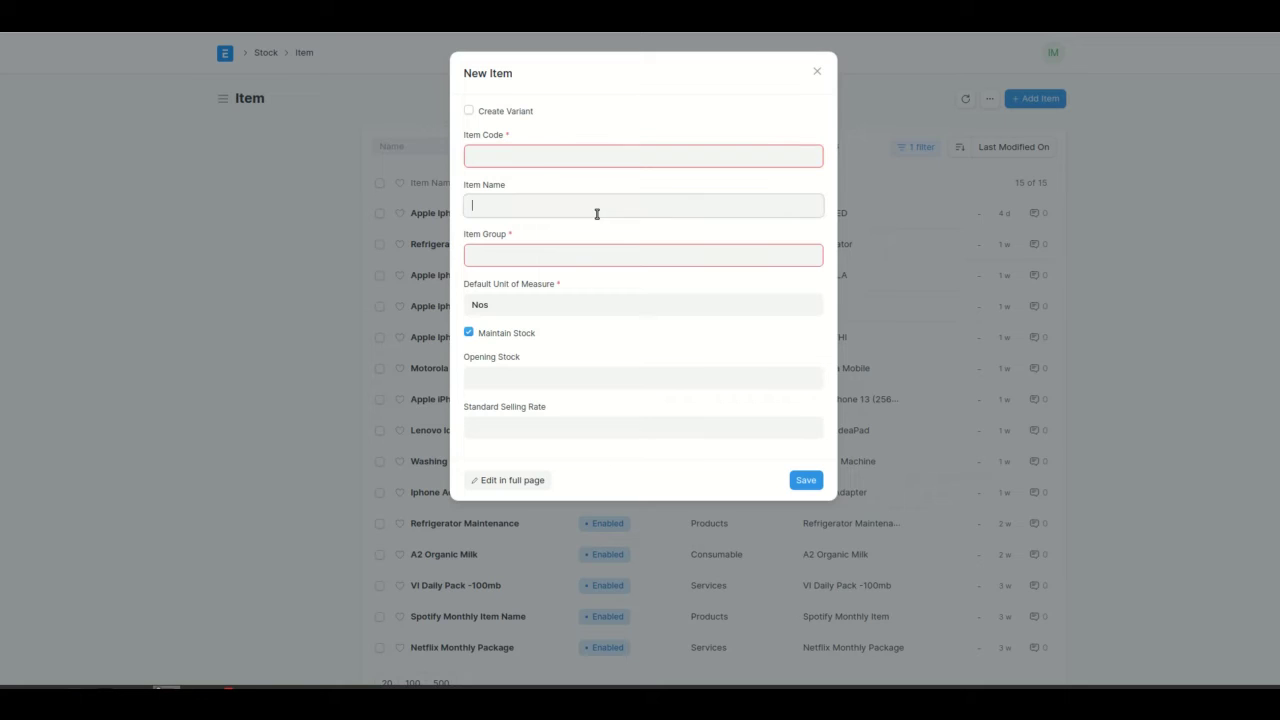
pyautogui.hotkey('ctrl', 'v')
# - Set the new item's code to Oneplus-B8GB and its item group to Mobile Phones
pyautogui.click(525, 157)
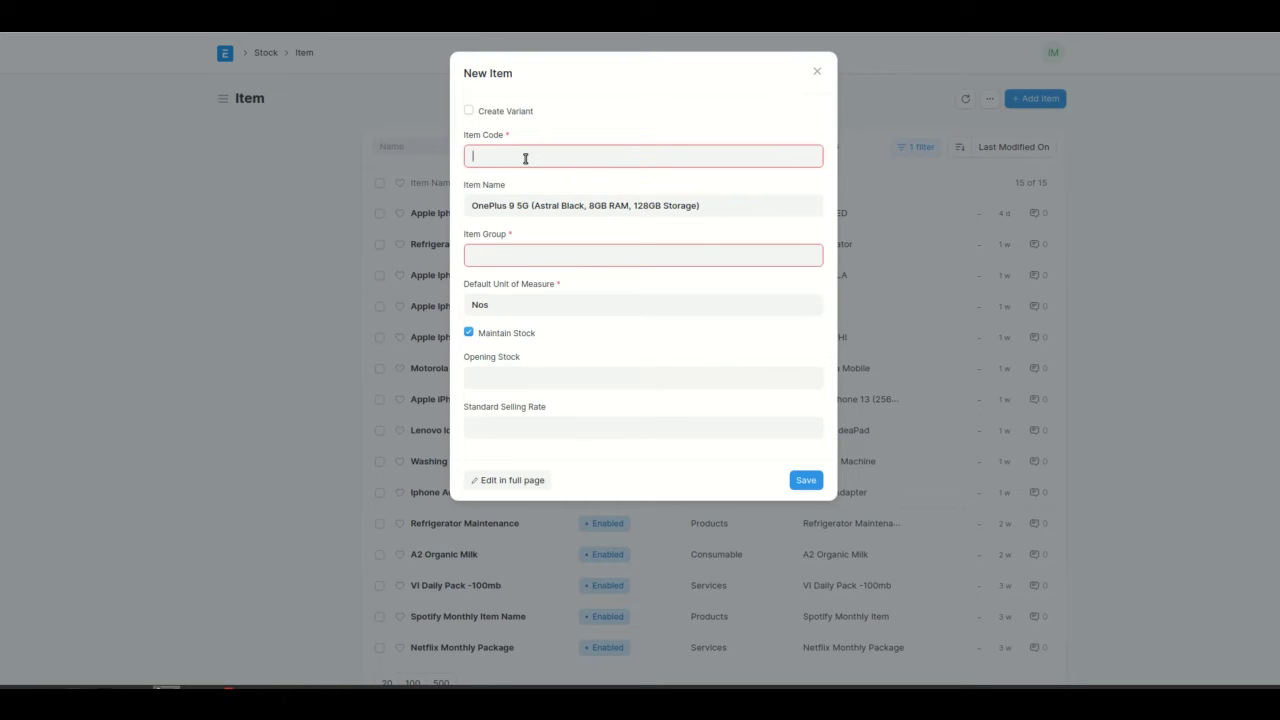
pyautogui.write('Oneplus')
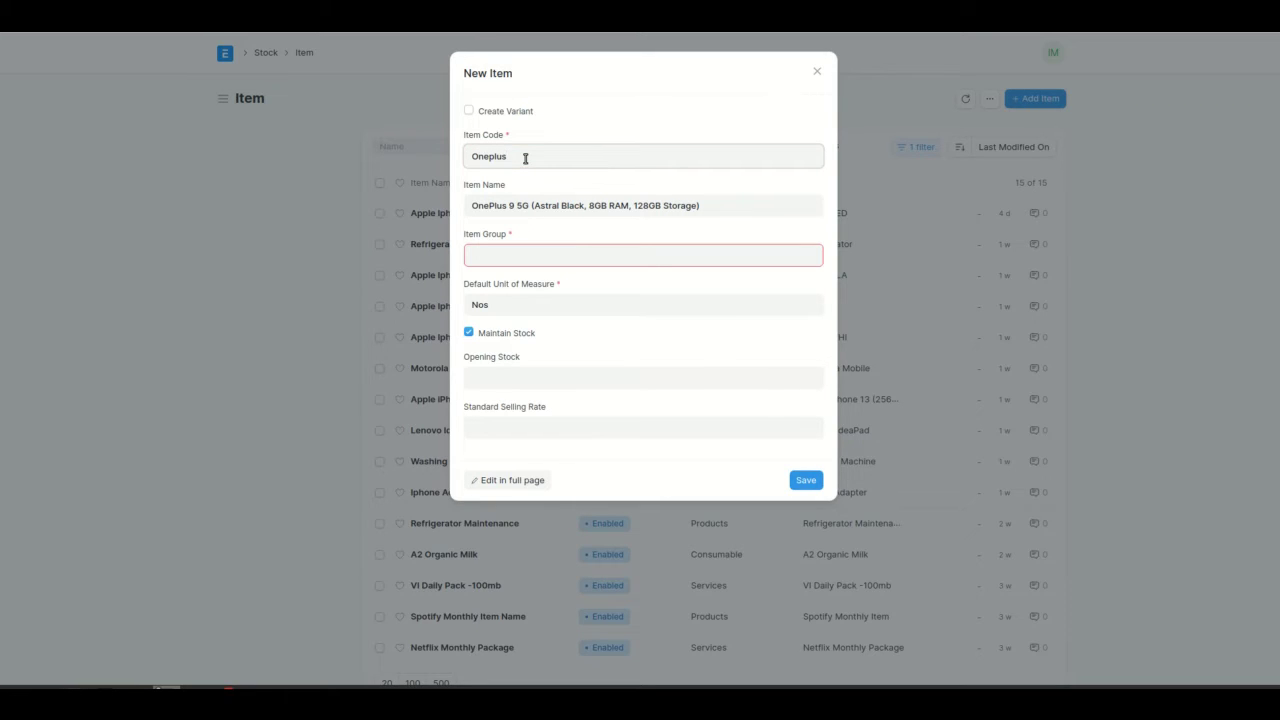
pyautogui.write('-B8GB')
pyautogui.click(525, 254)
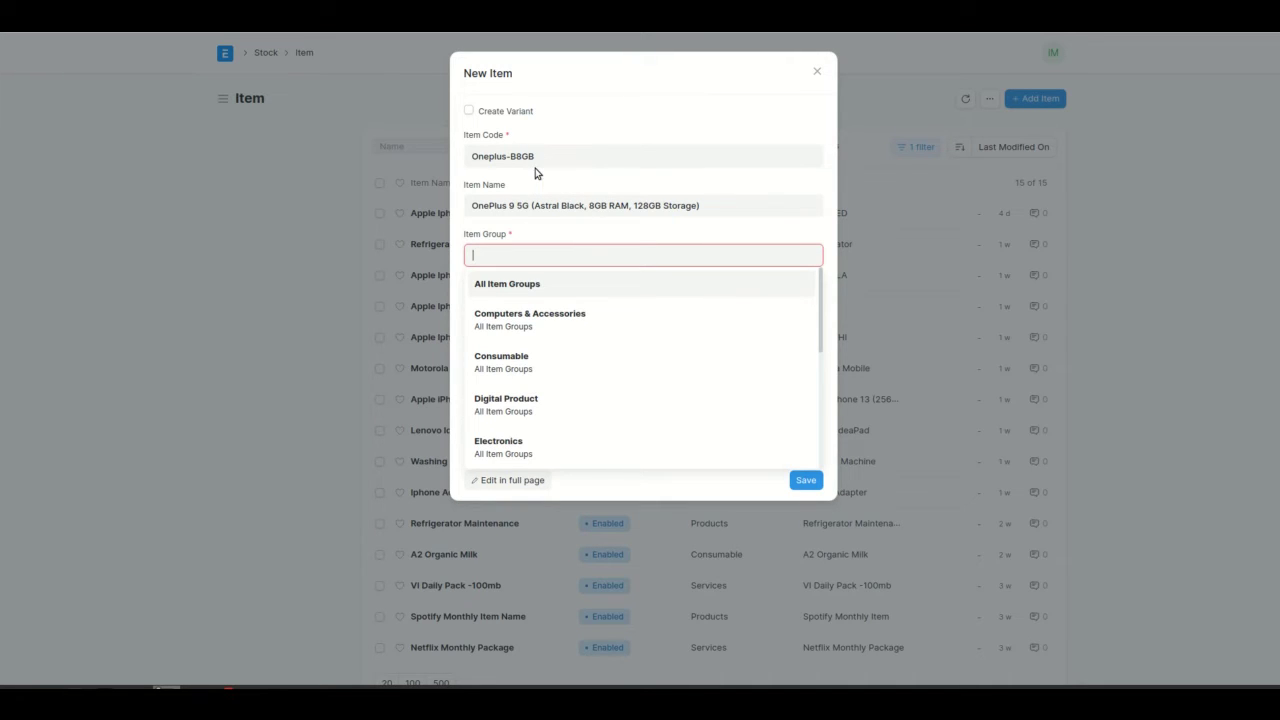
pyautogui.click(535, 172)
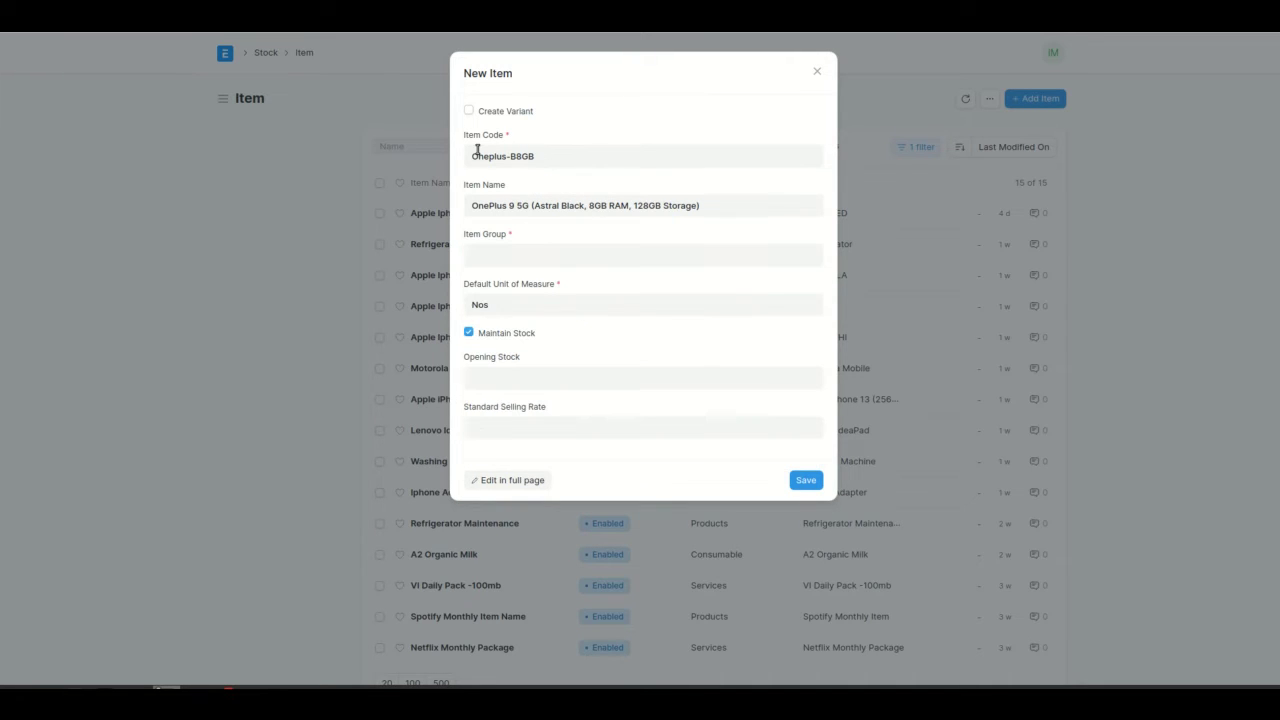
pyautogui.click(505, 254)
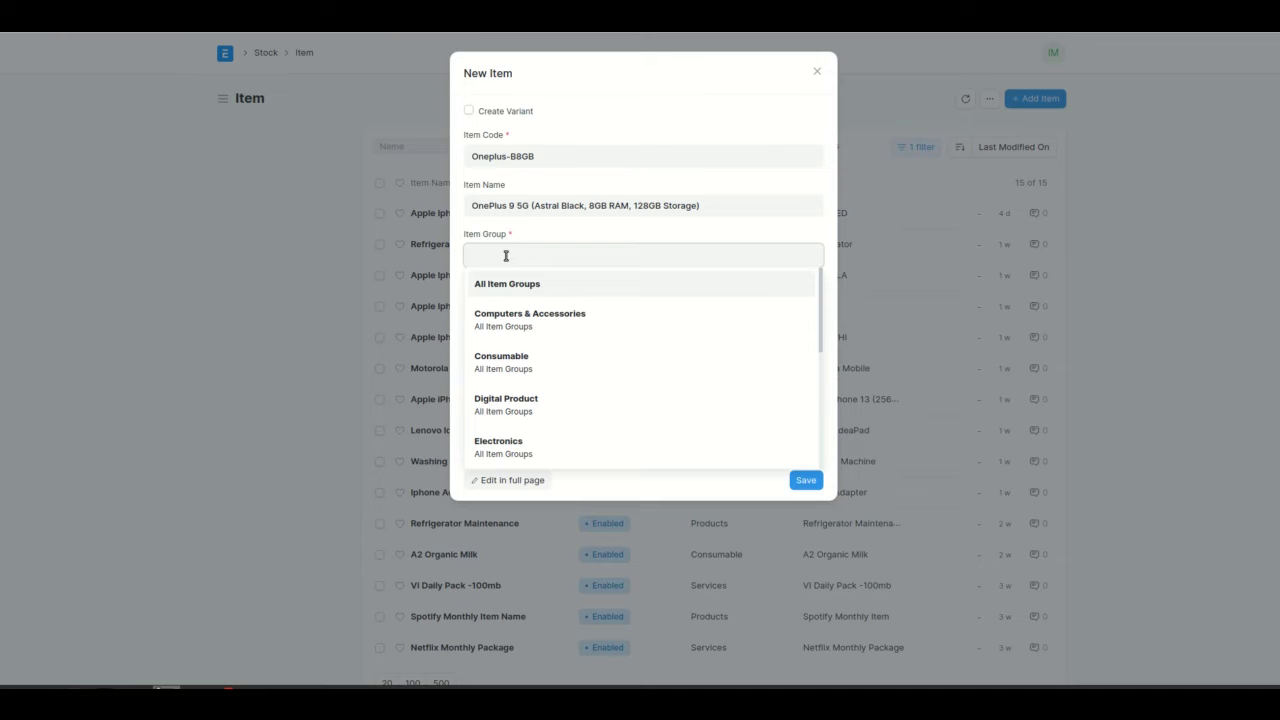
pyautogui.scroll(-2, 525, 383)
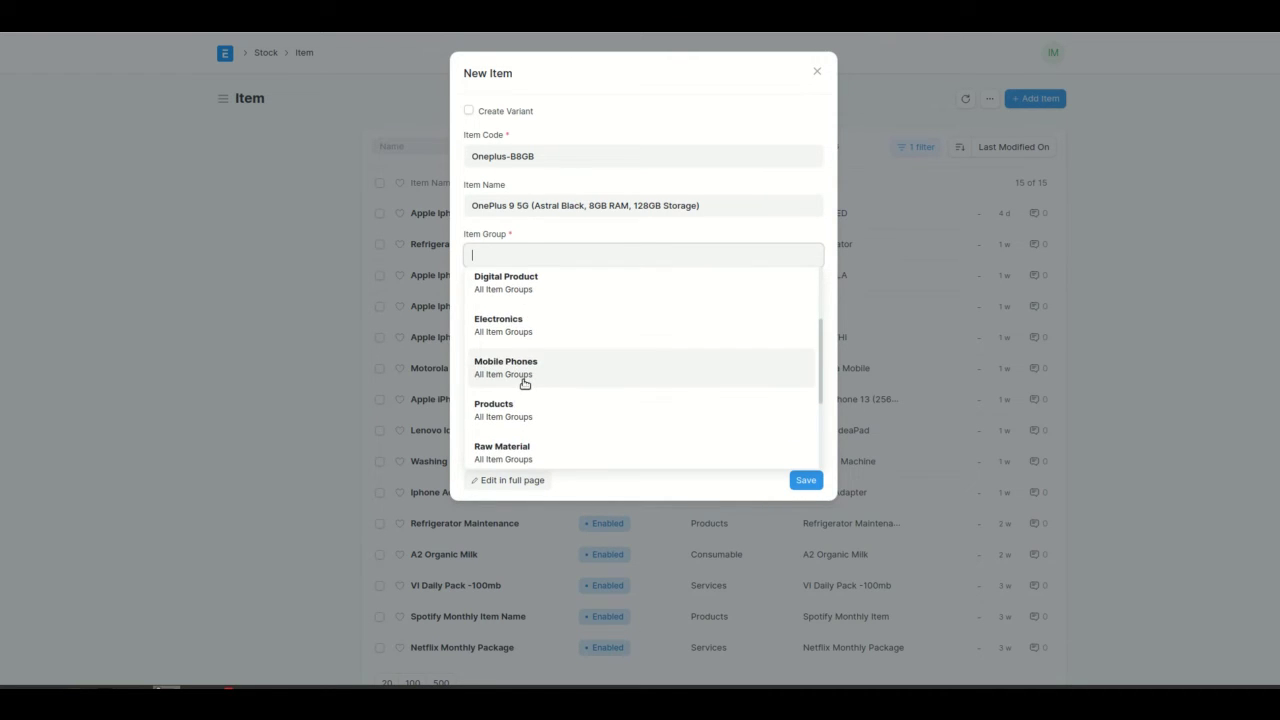
pyautogui.click(524, 381)
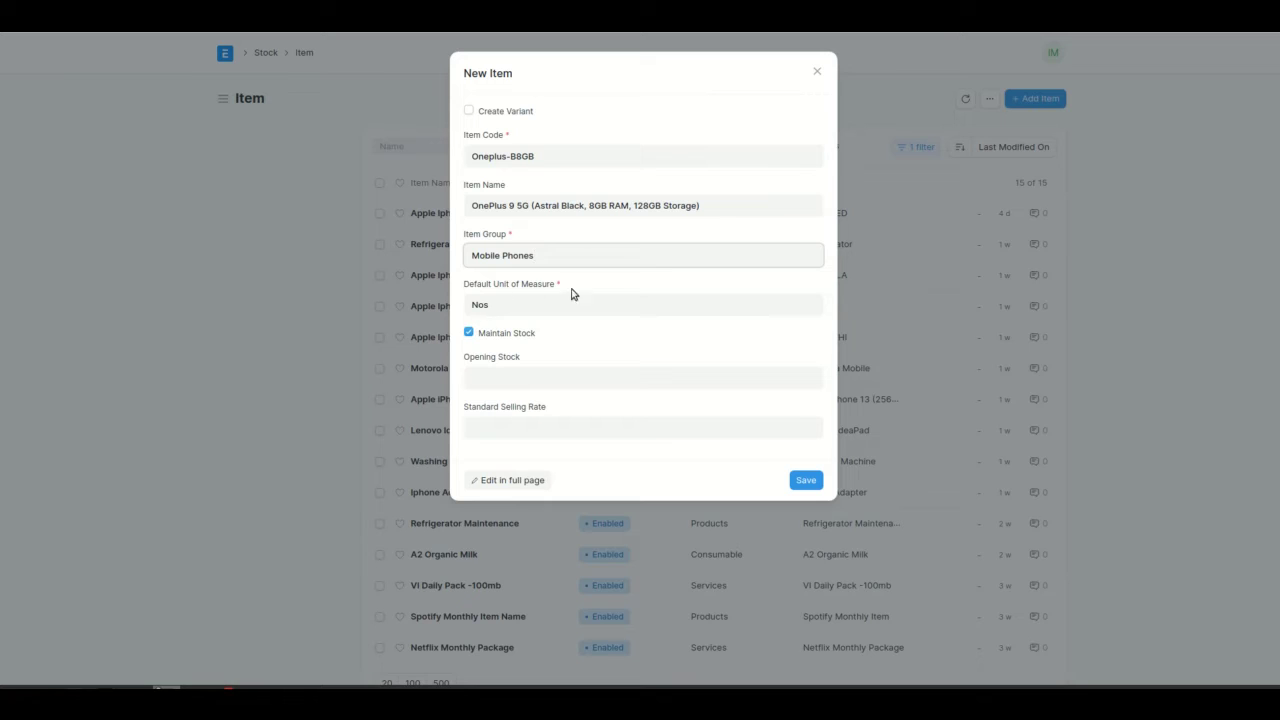
# - Switch the new item's Maintain Stock option off and back on to compare the available fields
pyautogui.click(492, 341)
pyautogui.click(490, 342)
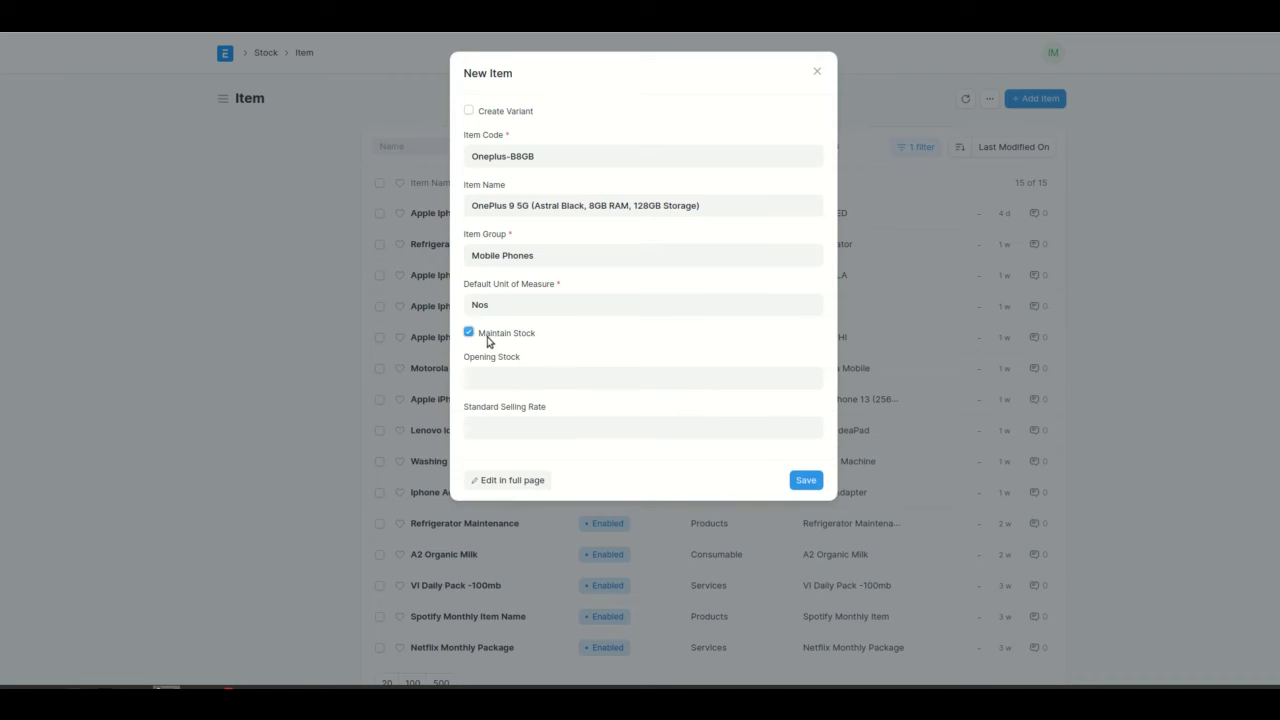
pyautogui.click(491, 341)
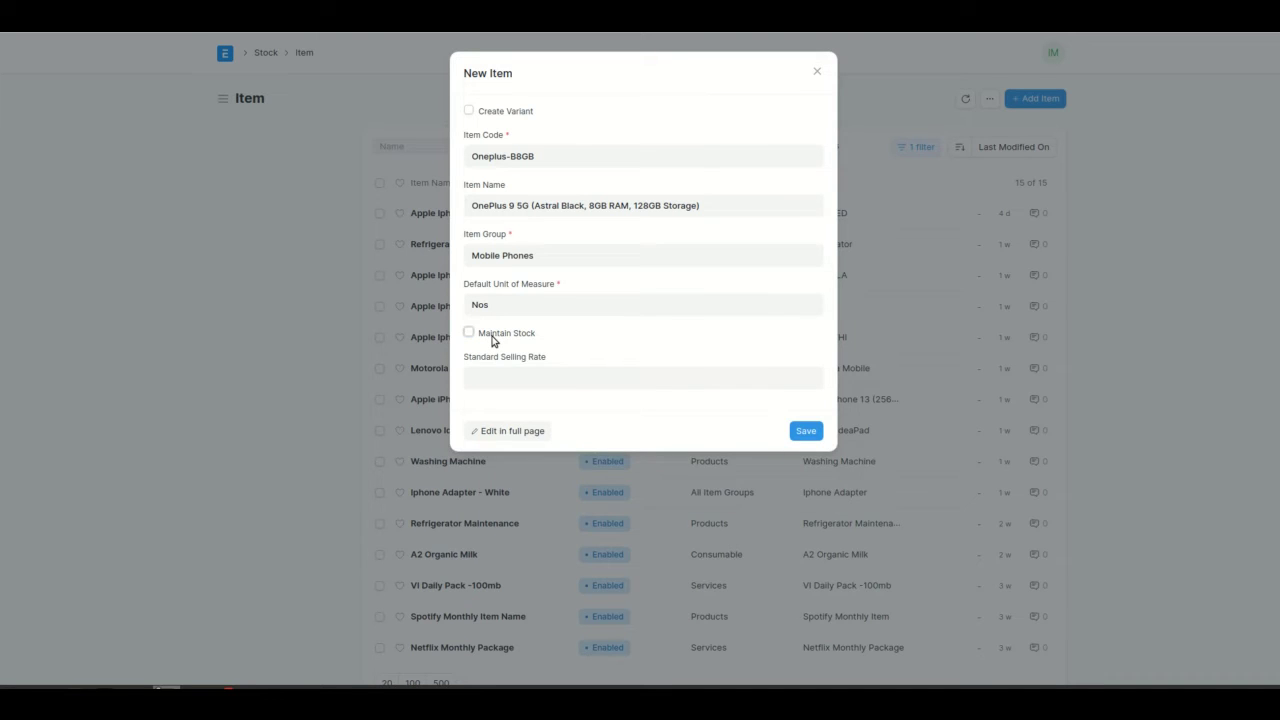
pyautogui.click(490, 341)
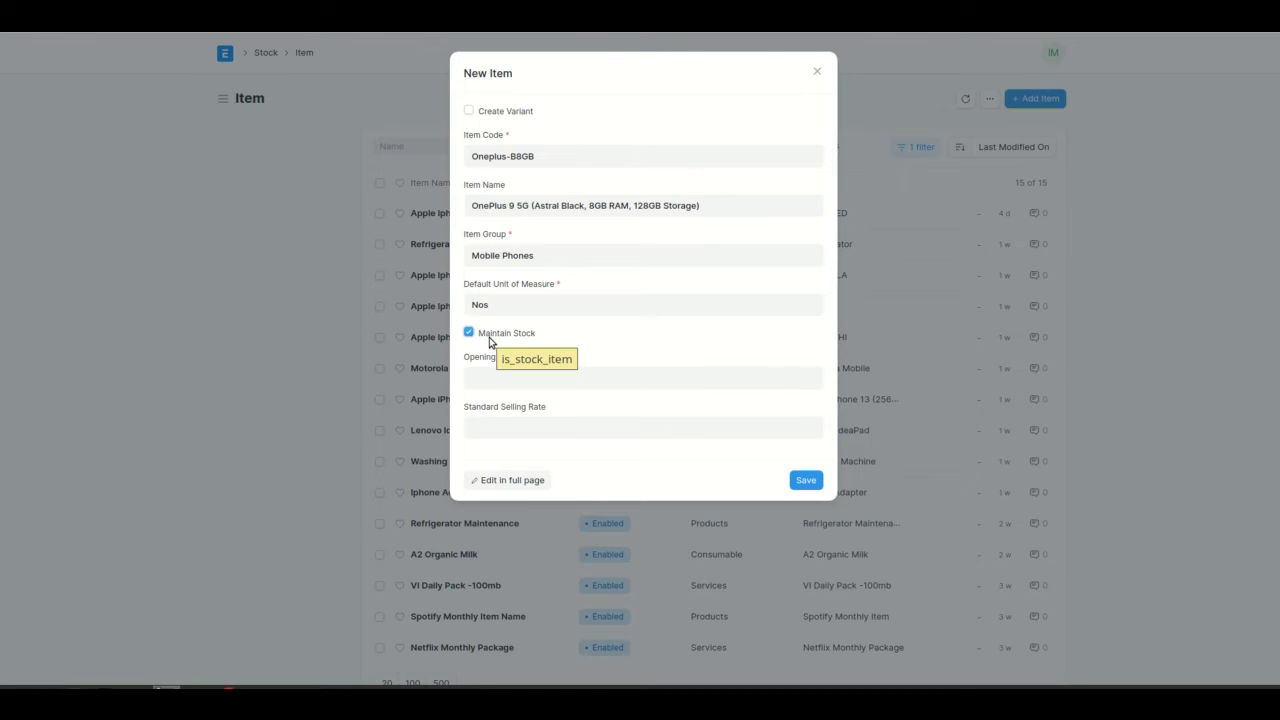
pyautogui.click(487, 340)
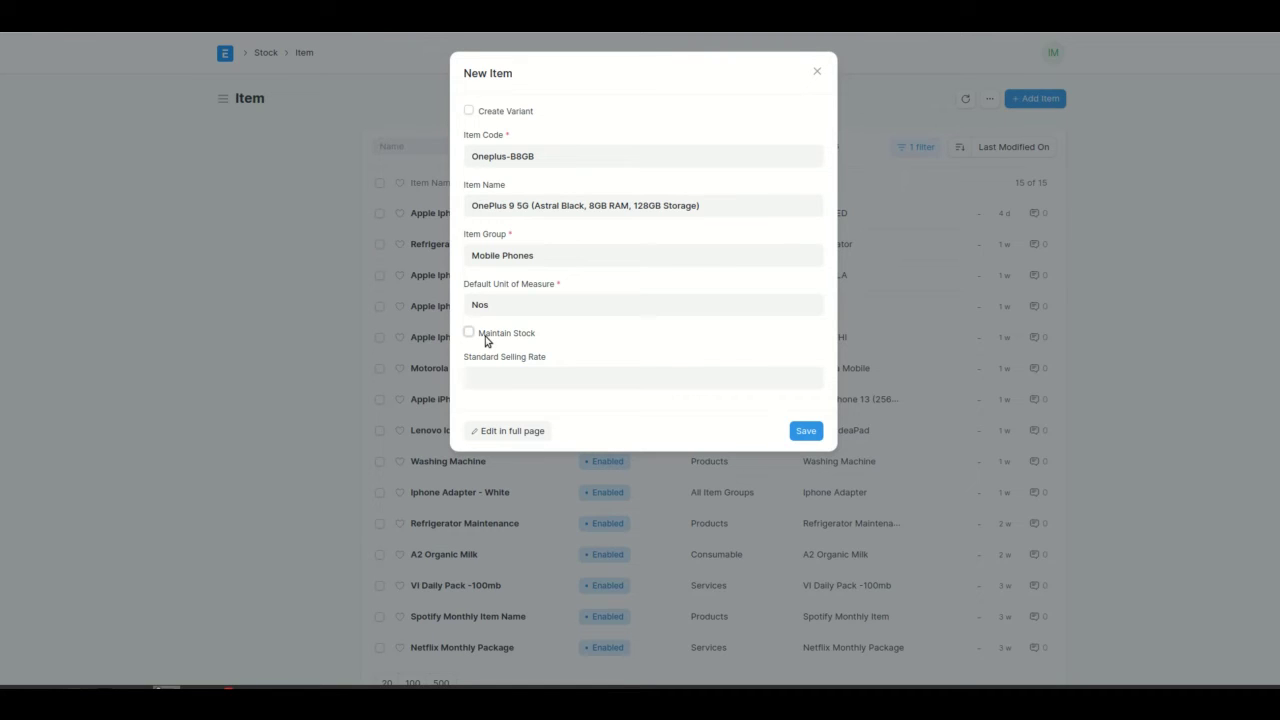
pyautogui.click(487, 340)
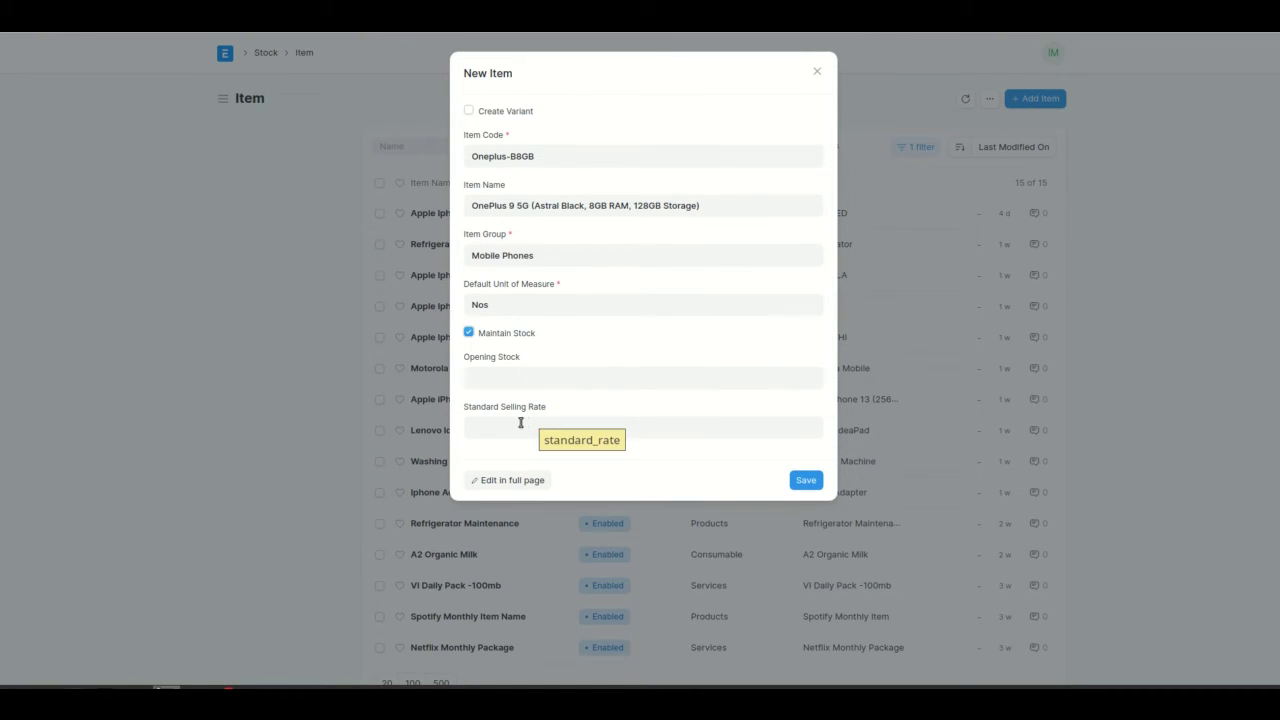
# - Save the new item and enable Has Serial No in its Serial Nos and Batches settings
pyautogui.click(814, 480)
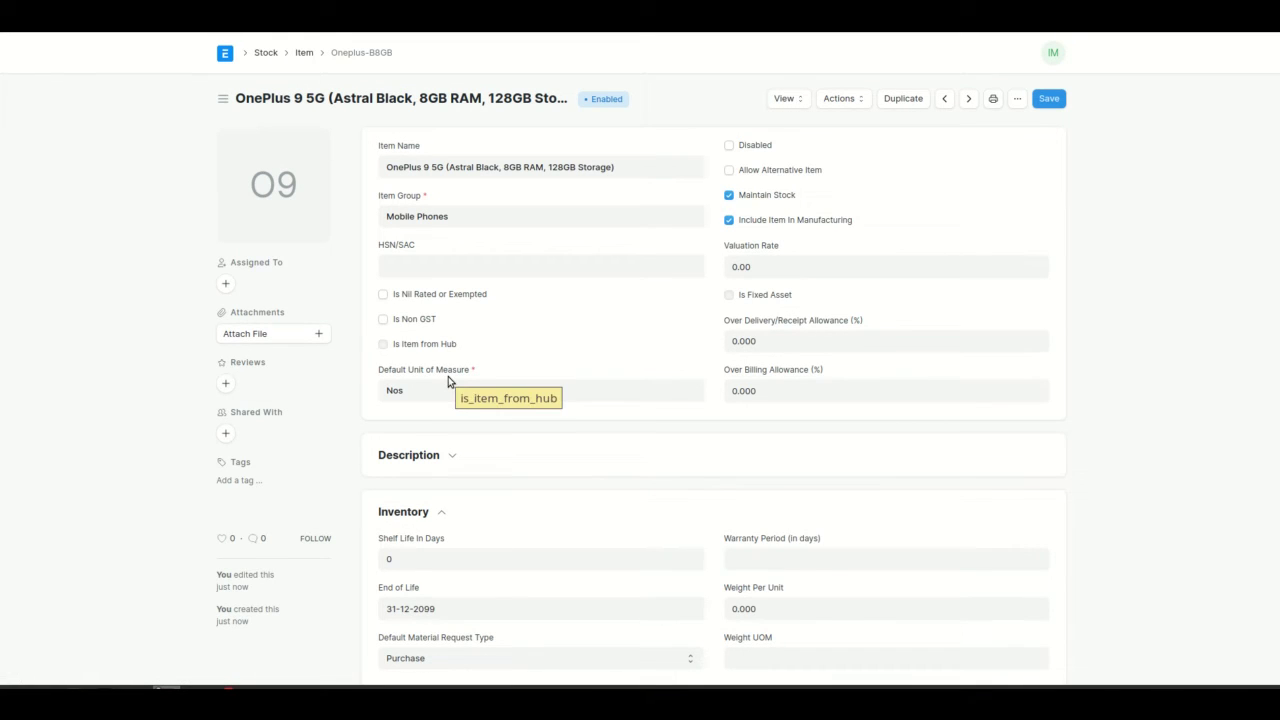
pyautogui.scroll(-1, 448, 381)
pyautogui.scroll(-7, 448, 381)
pyautogui.scroll(2, 448, 381)
pyautogui.click(427, 248)
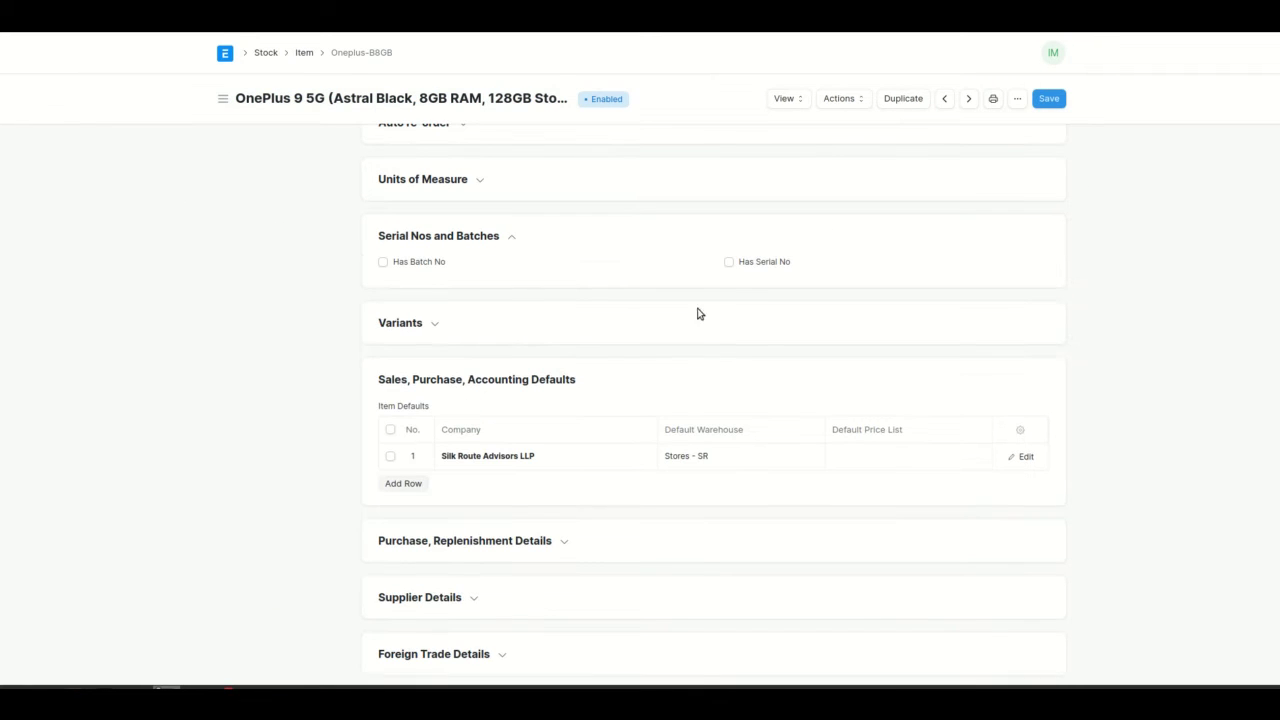
pyautogui.click(751, 268)
# - Set the item's warranty period to 365 days in the Inventory settings
pyautogui.scroll(5, 526, 277)
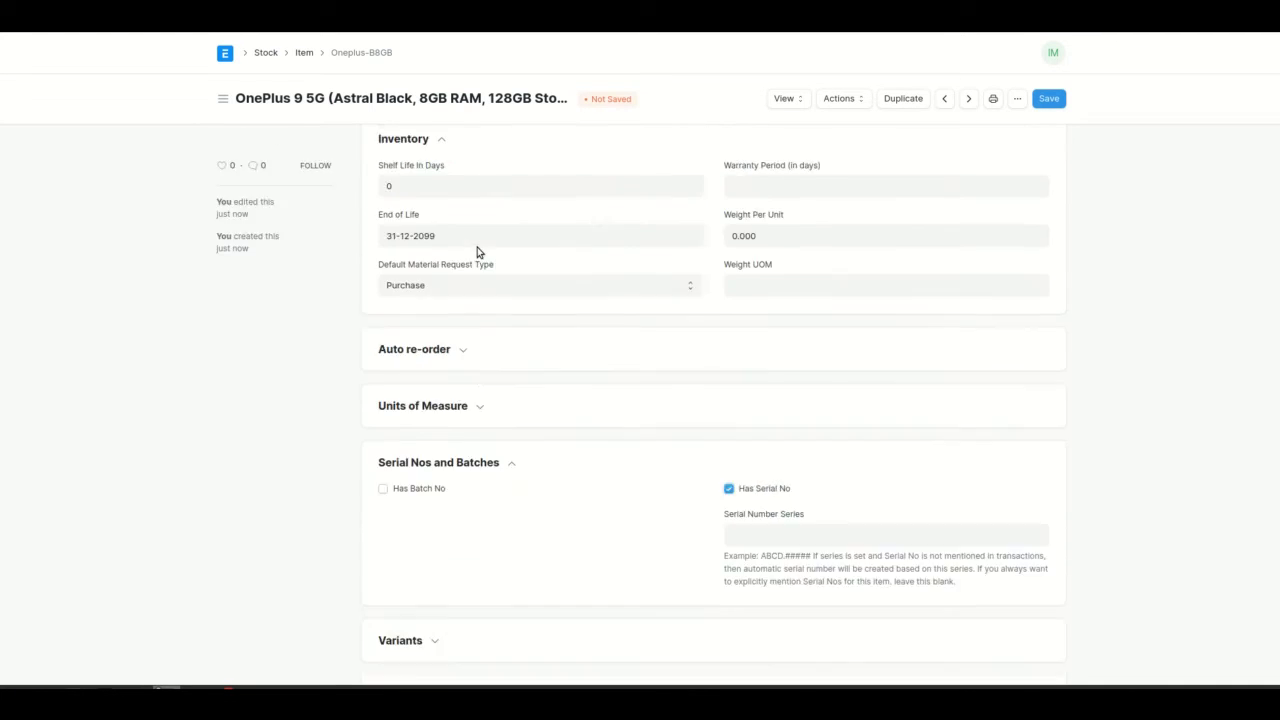
pyautogui.click(761, 282)
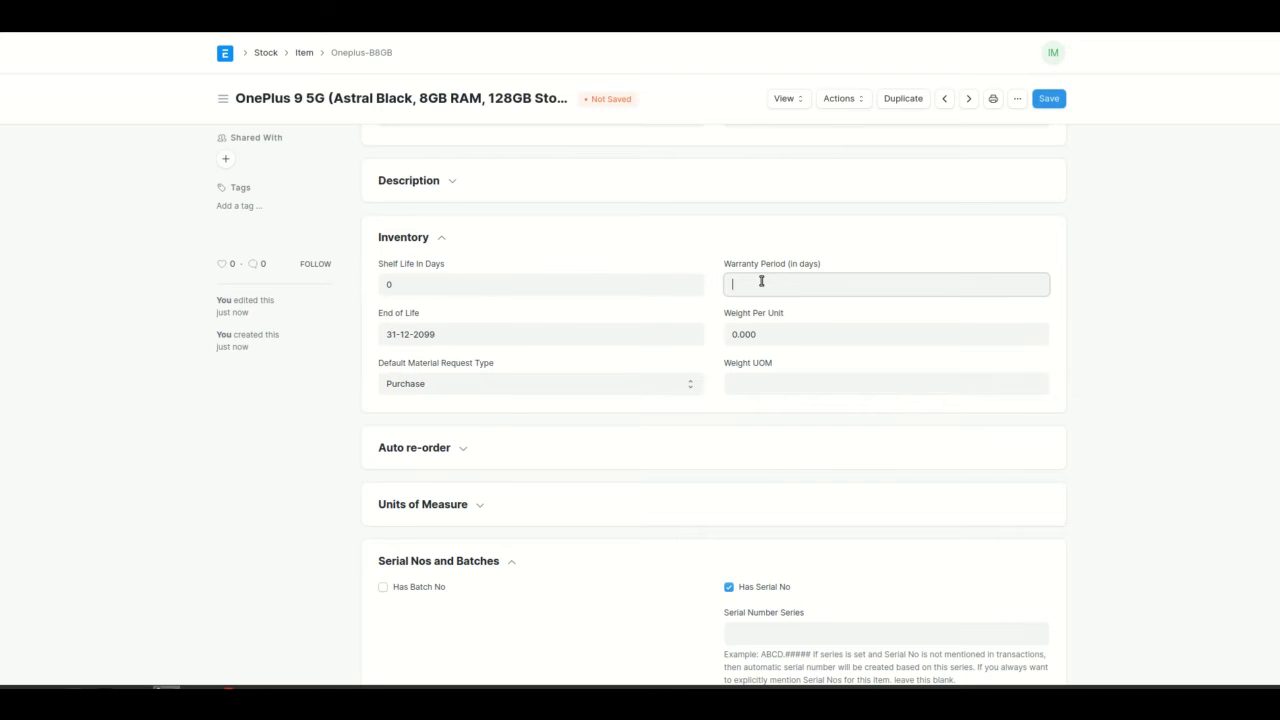
pyautogui.write('400')
pyautogui.click(868, 455)
pyautogui.doubleClick(787, 279)
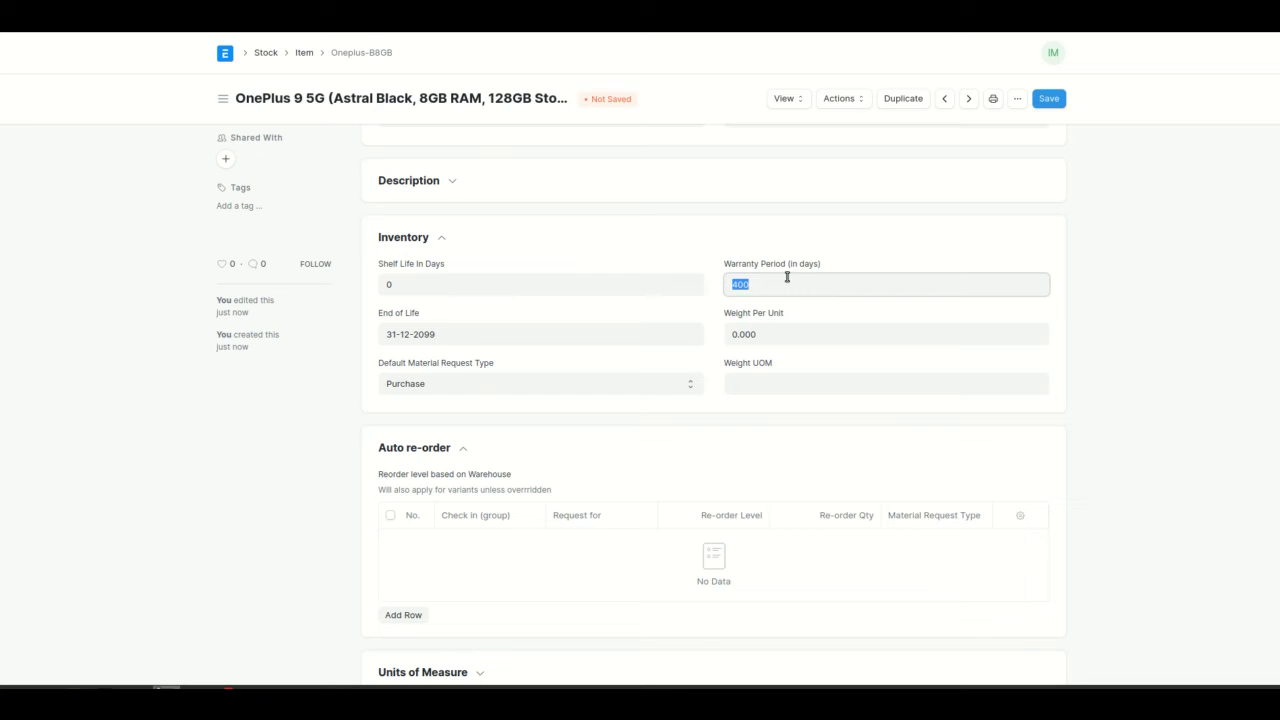
pyautogui.write('400')
# - Set the item's serial number series to ONEPB.####
pyautogui.scroll(-3, 814, 368)
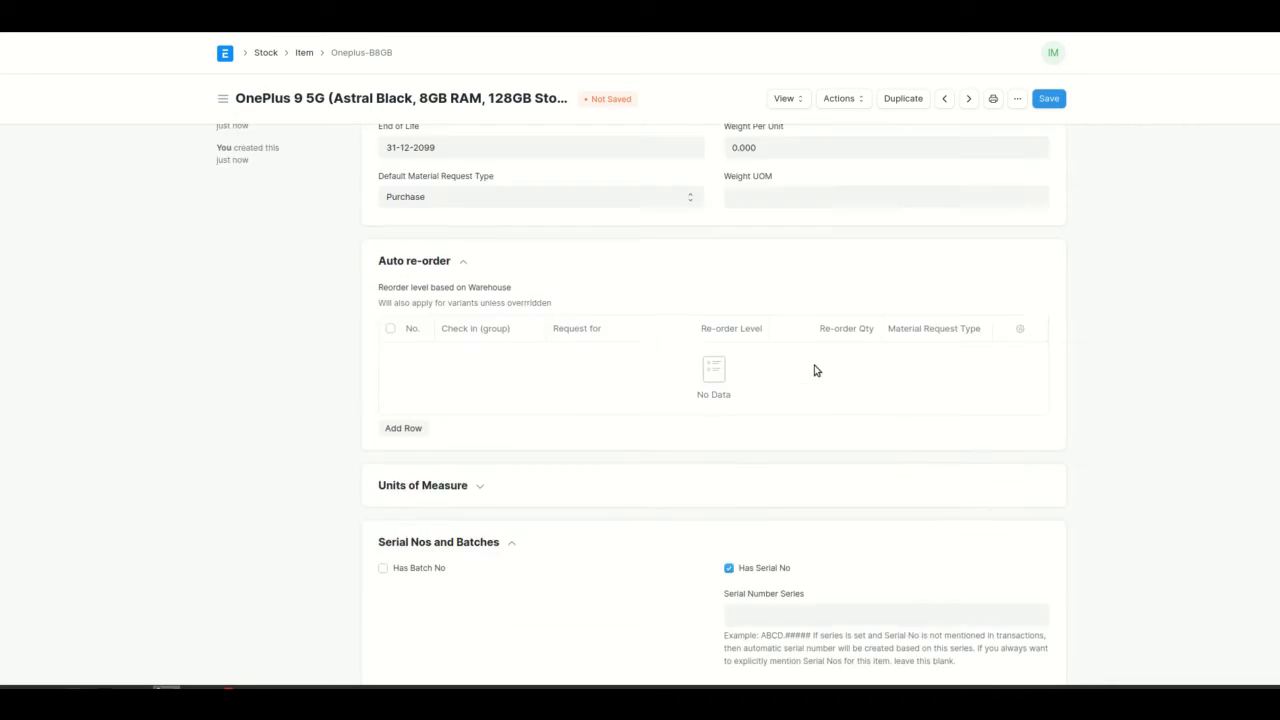
pyautogui.scroll(-1, 810, 390)
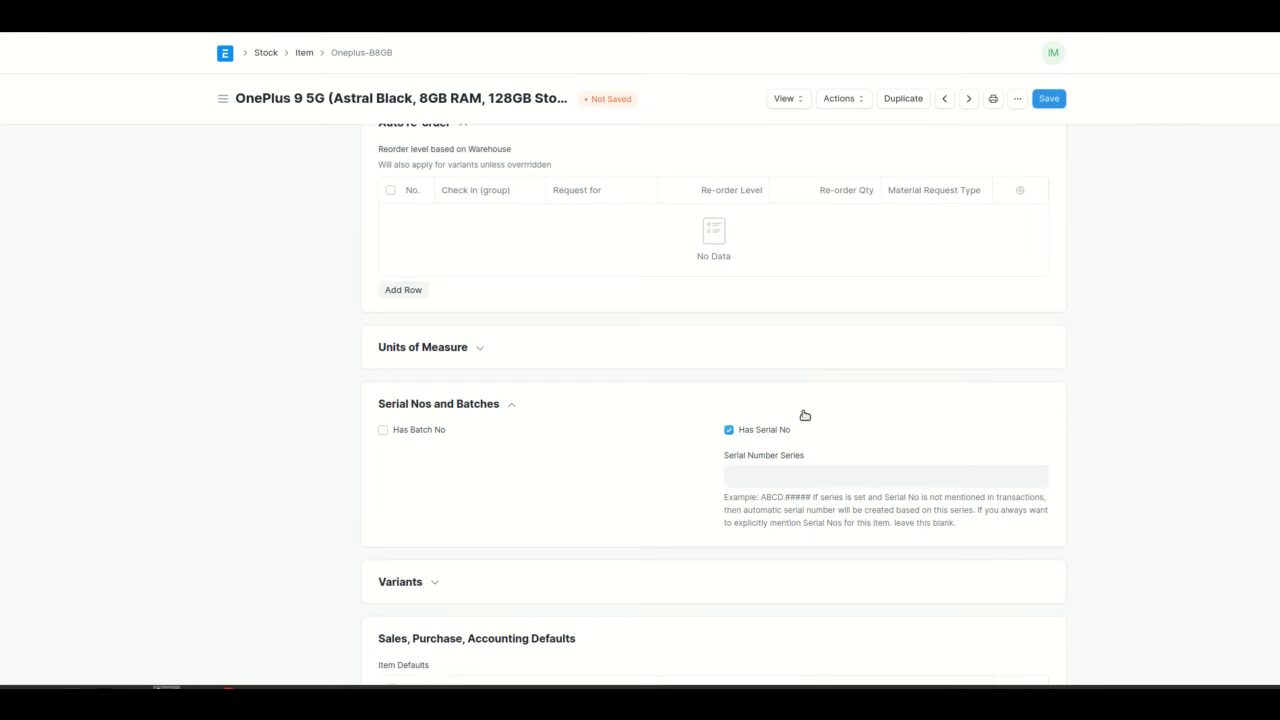
pyautogui.click(769, 468)
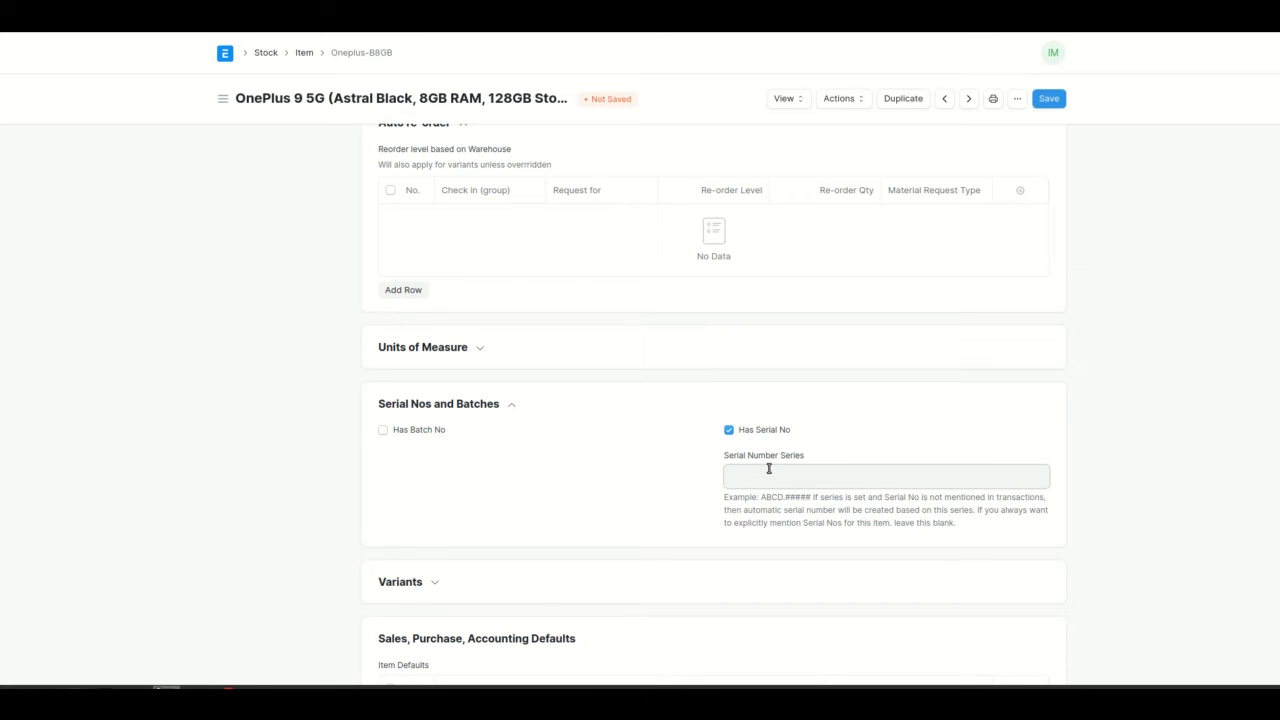
pyautogui.write('ONEPLU')
pyautogui.write('B')
pyautogui.write('>')
pyautogui.write('.')
pyautogui.write('###')
pyautogui.write('#')
pyautogui.click(776, 476)
pyautogui.press('BackSpace')
pyautogui.press('BackSpace')
pyautogui.press('BackSpace')
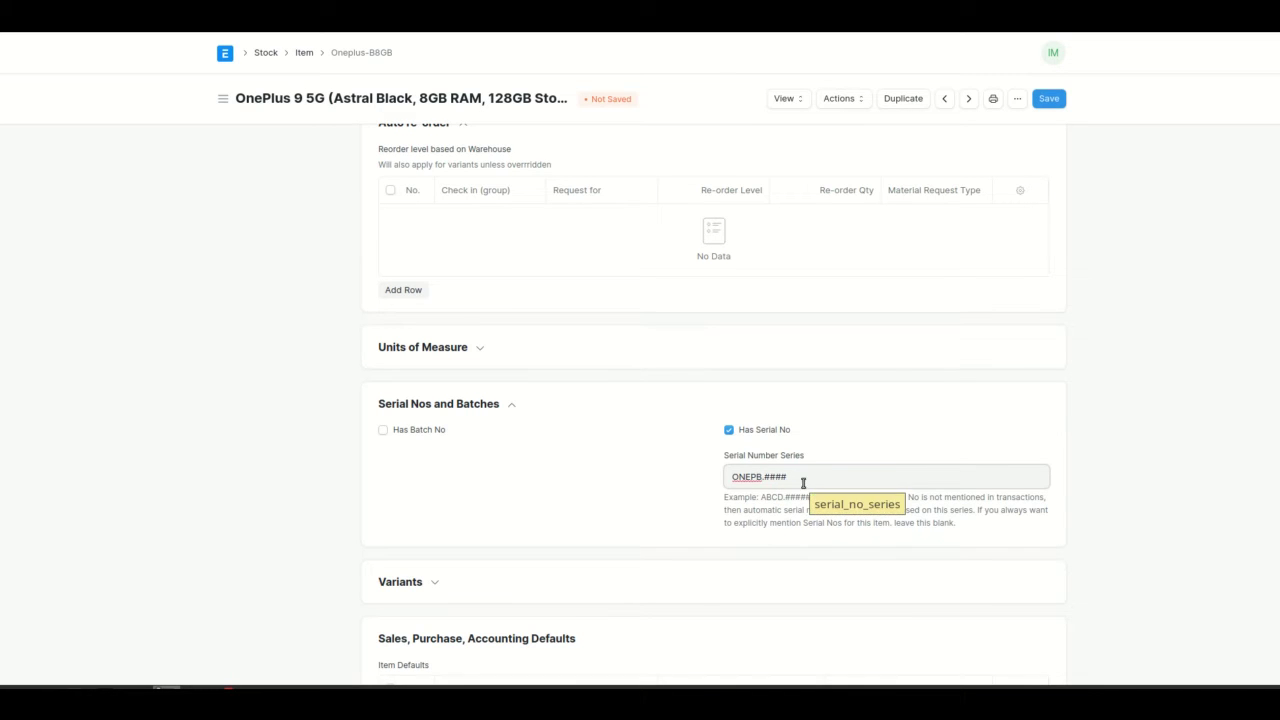
# - Add a row to the item's Item Tax table with the GST - 18% - SR item tax template
pyautogui.scroll(6, 654, 403)
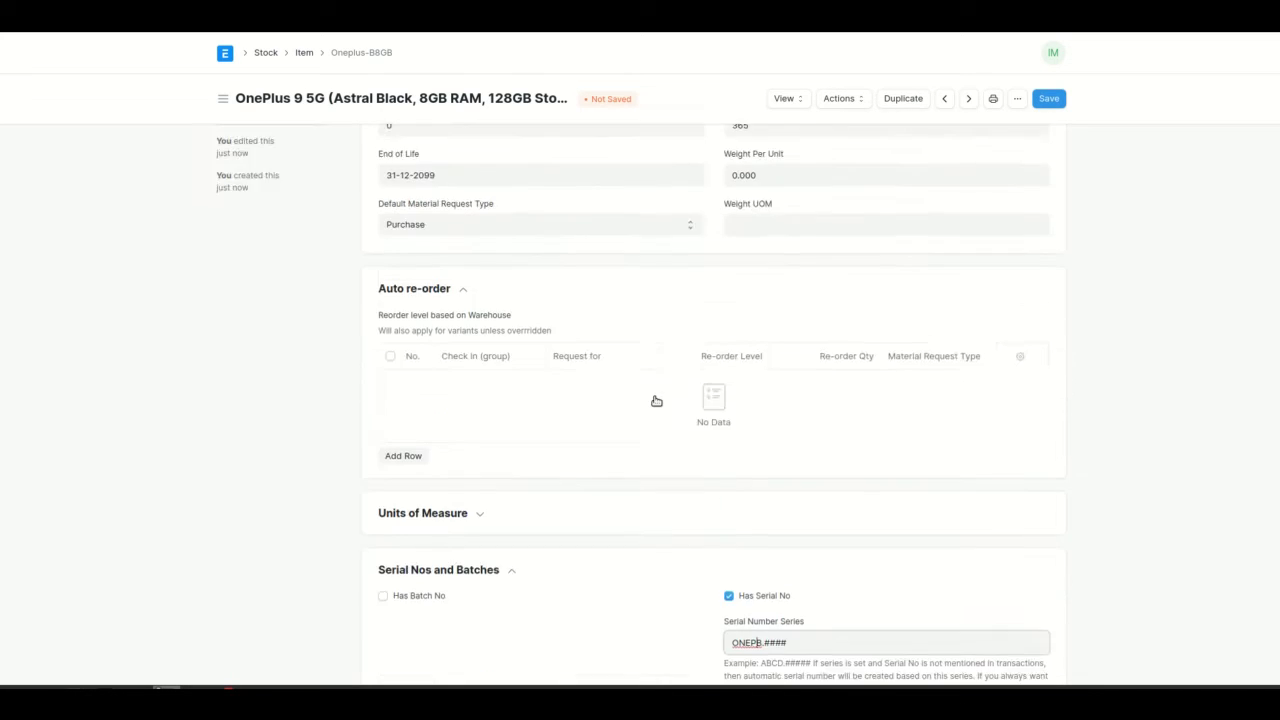
pyautogui.scroll(-15, 681, 259)
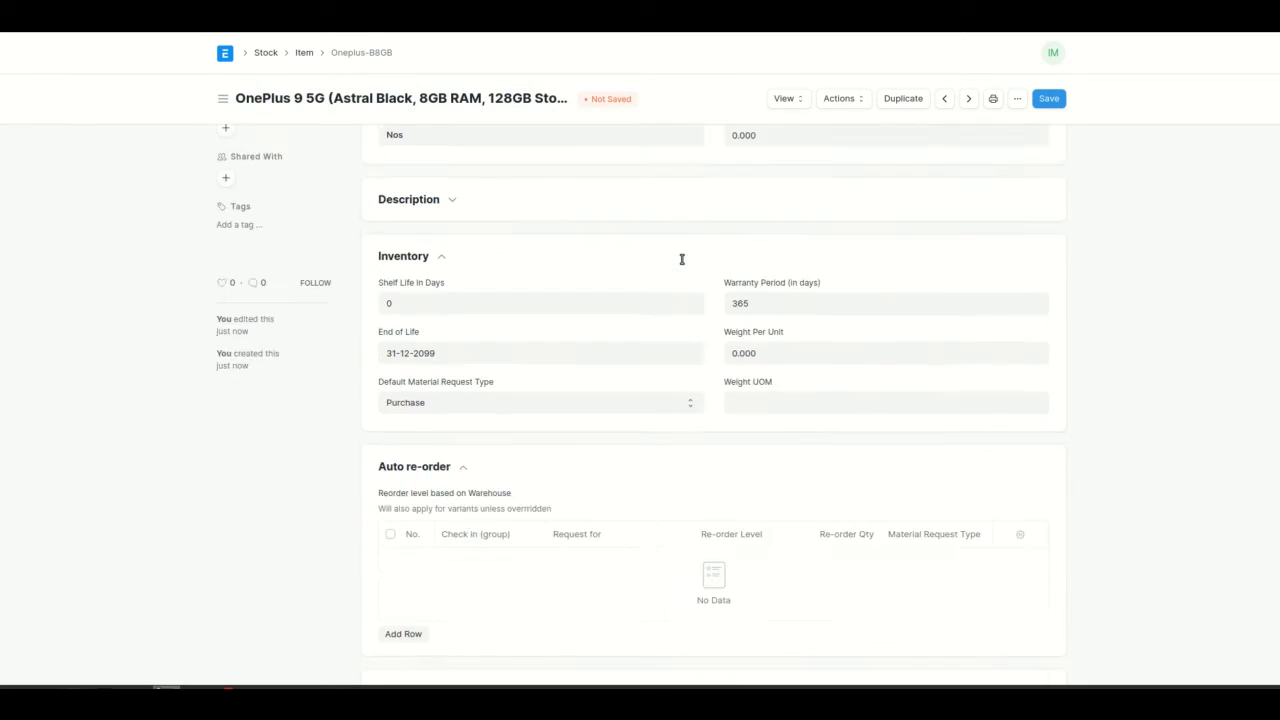
pyautogui.scroll(-2, 530, 400)
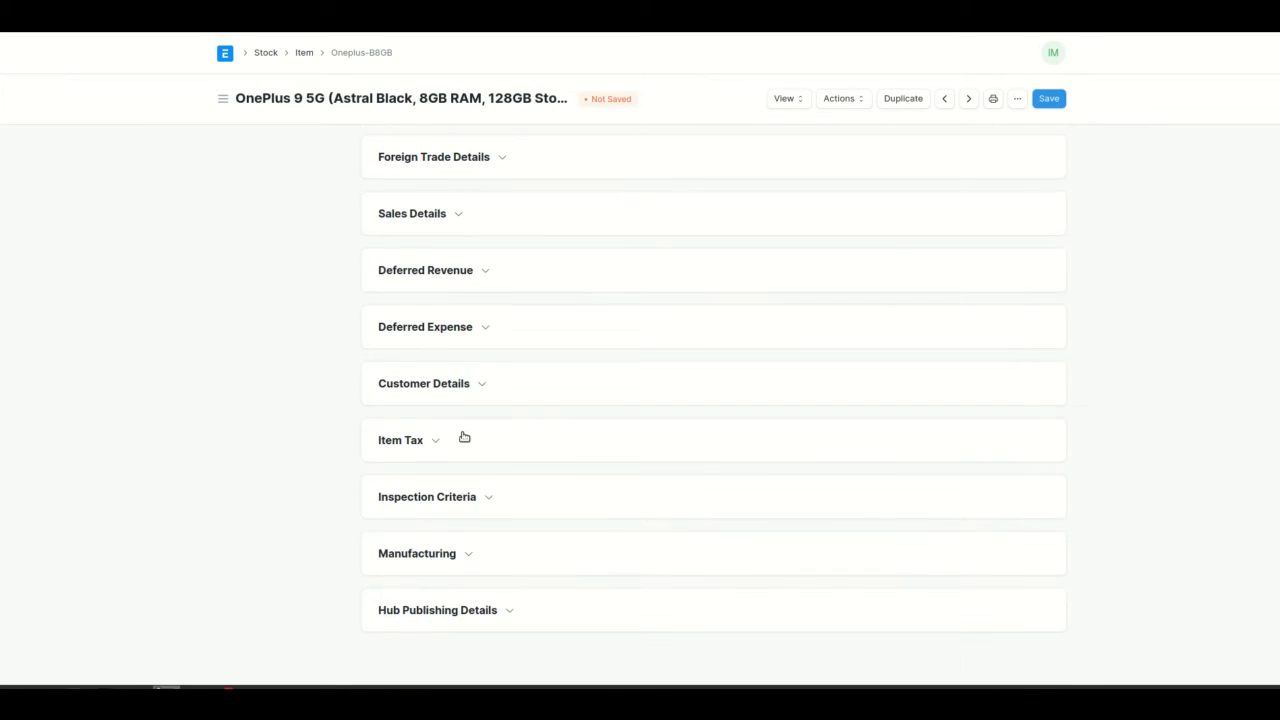
pyautogui.click(421, 440)
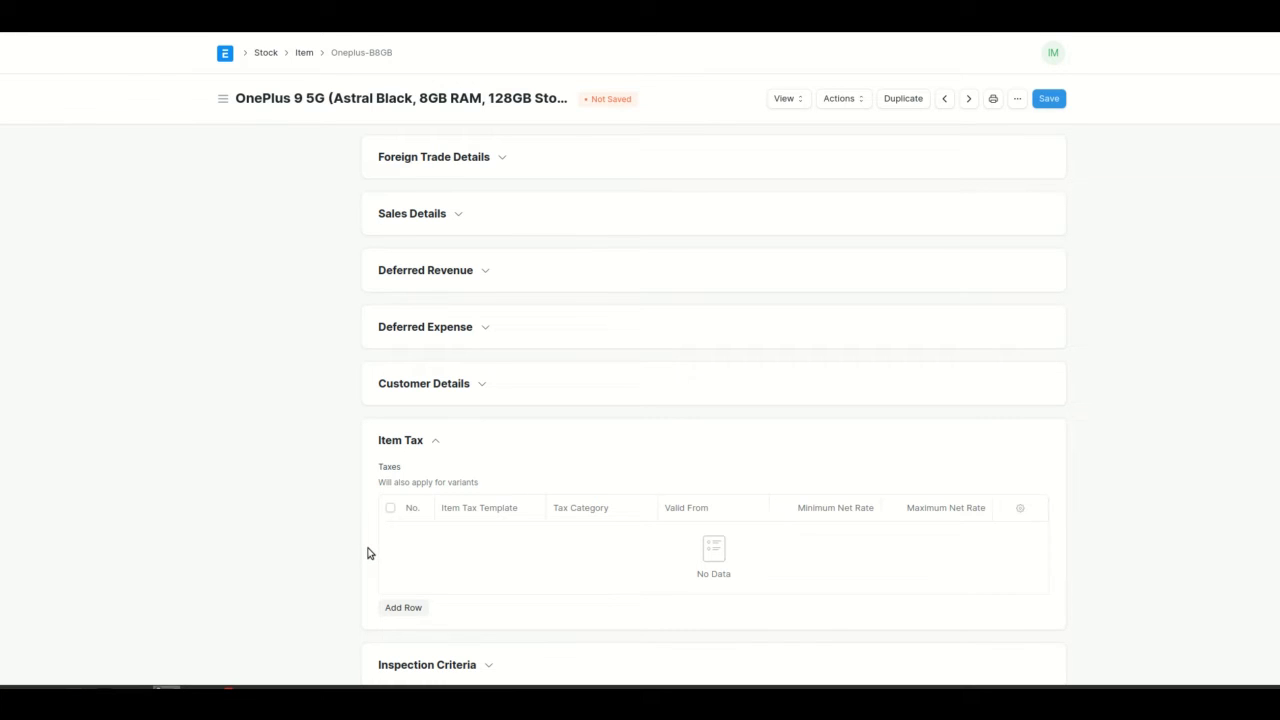
pyautogui.click(408, 607)
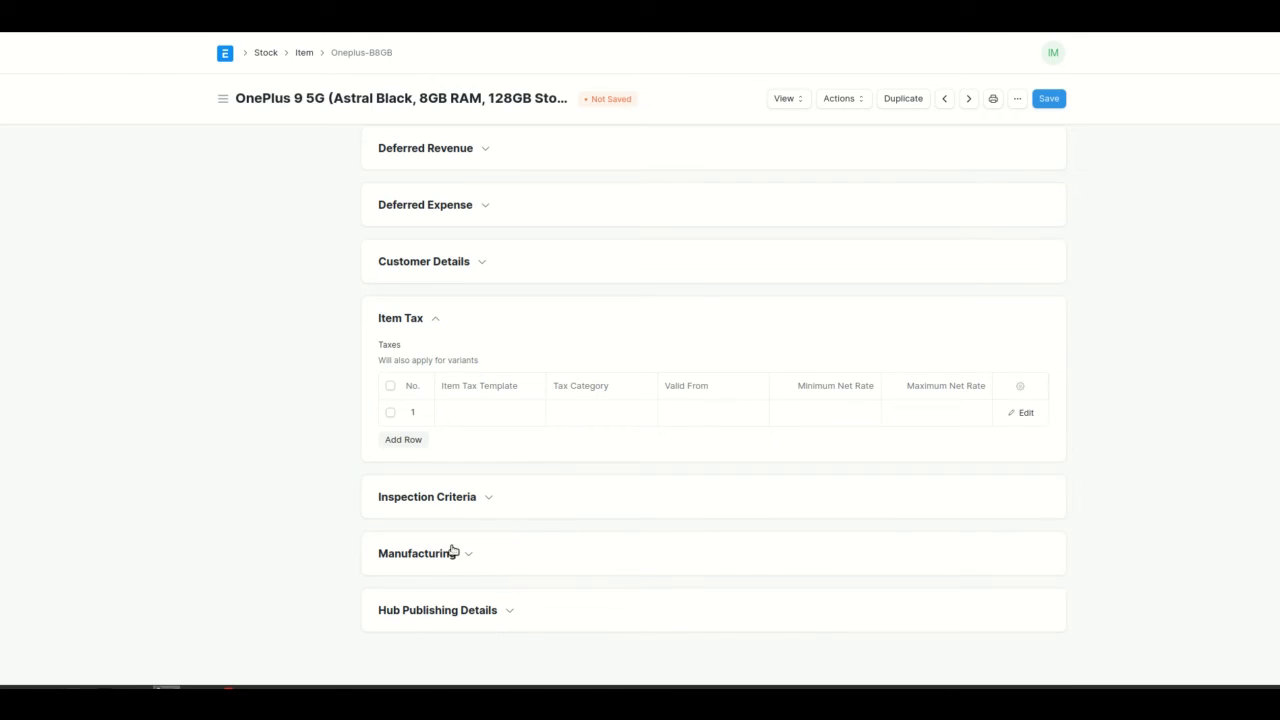
pyautogui.click(496, 410)
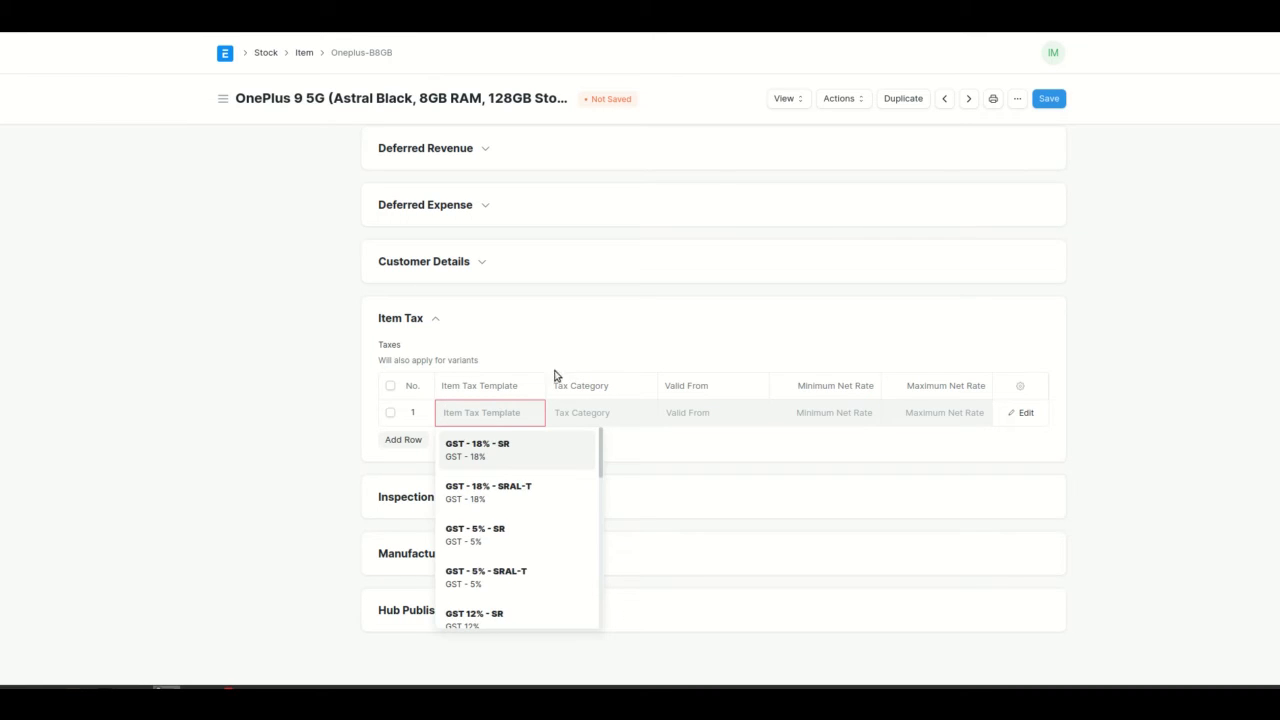
pyautogui.click(593, 357)
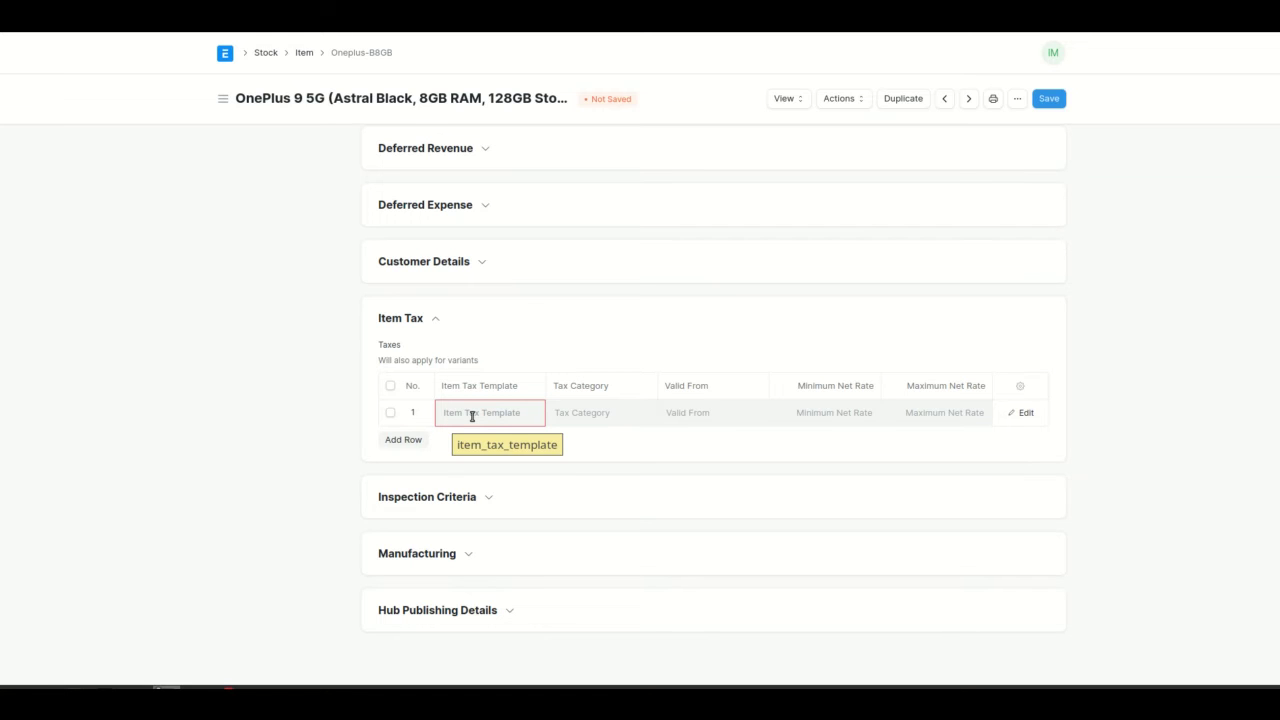
pyautogui.click(483, 415)
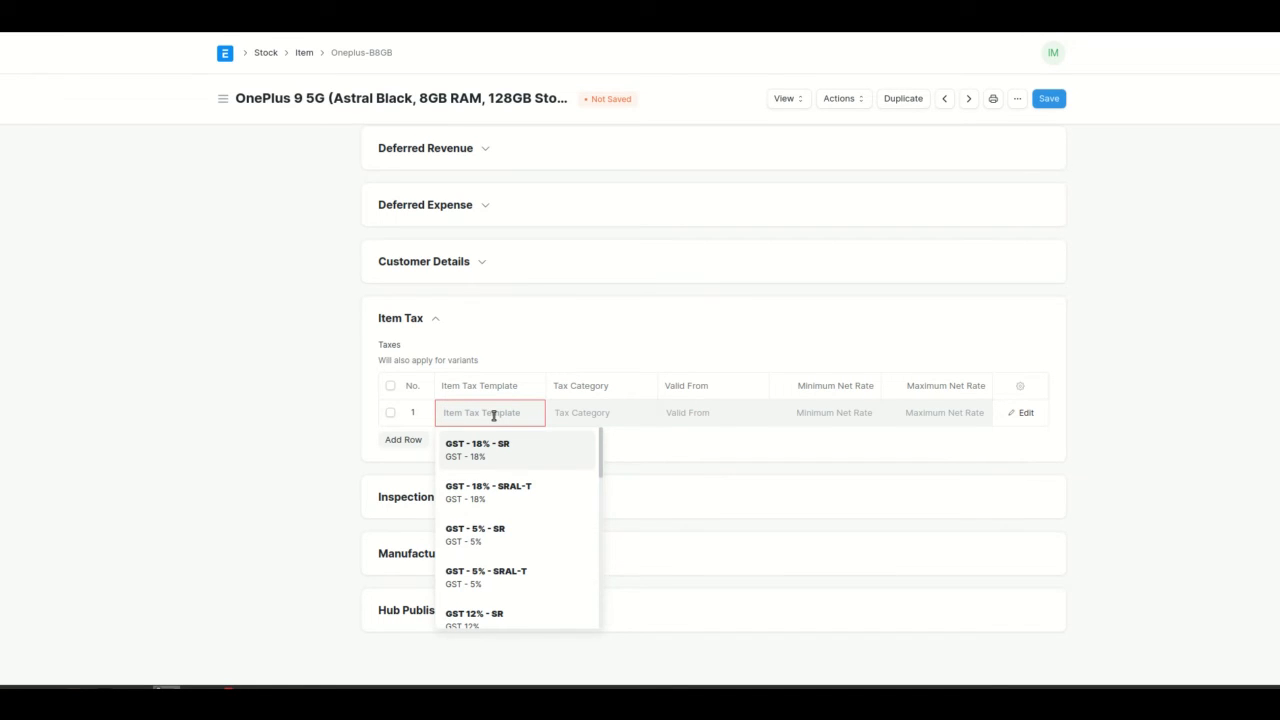
pyautogui.click(497, 449)
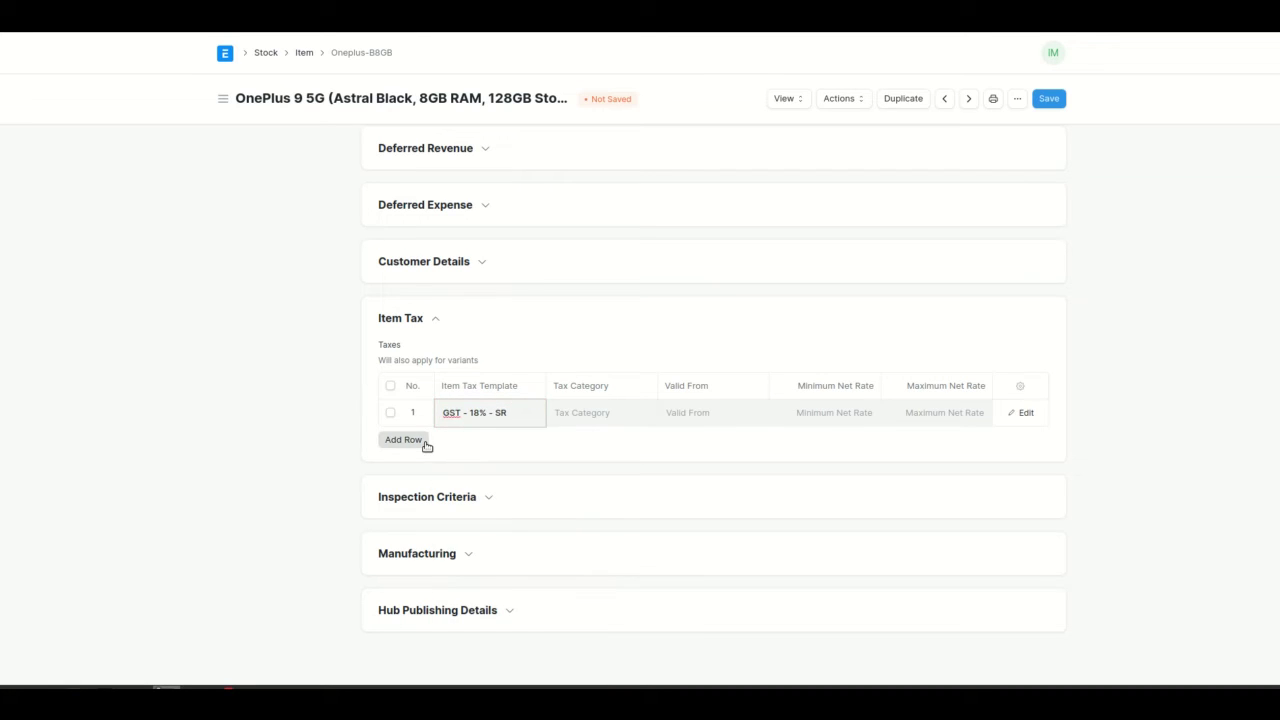
# - Add a second item tax row with the GST - 18% - SRAL-T template and save the item
pyautogui.click(422, 442)
pyautogui.click(466, 441)
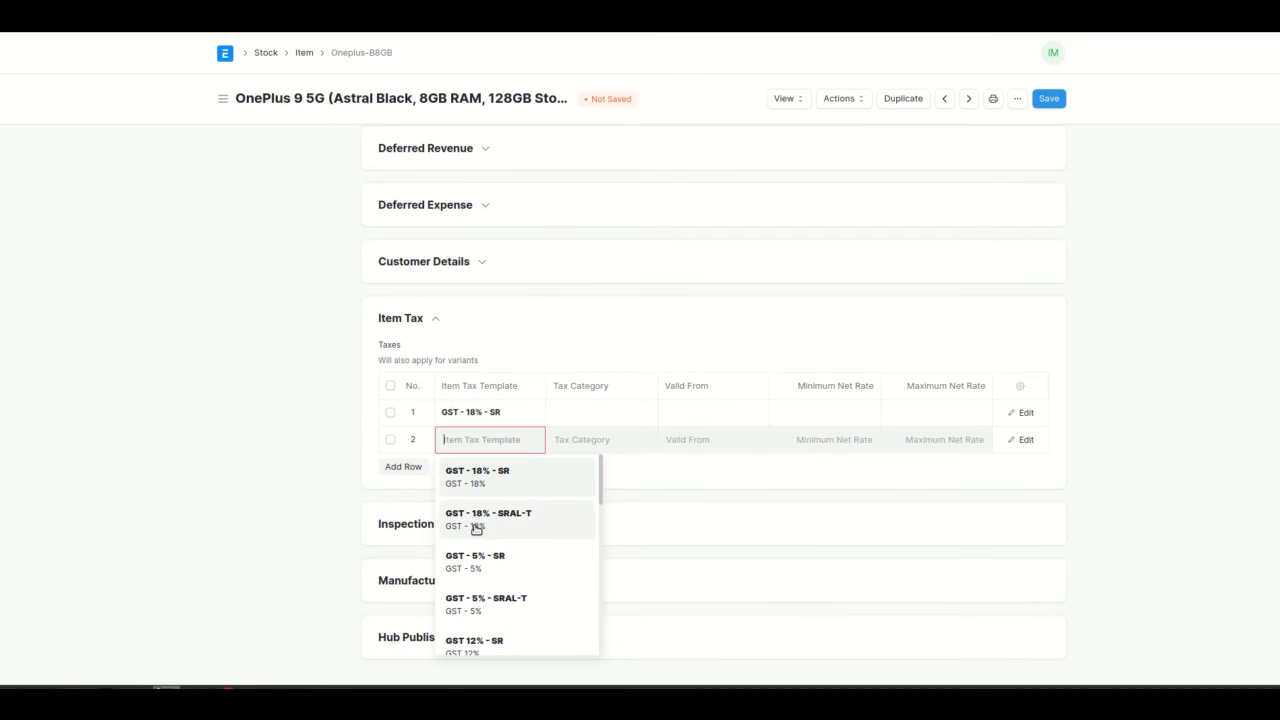
pyautogui.click(488, 527)
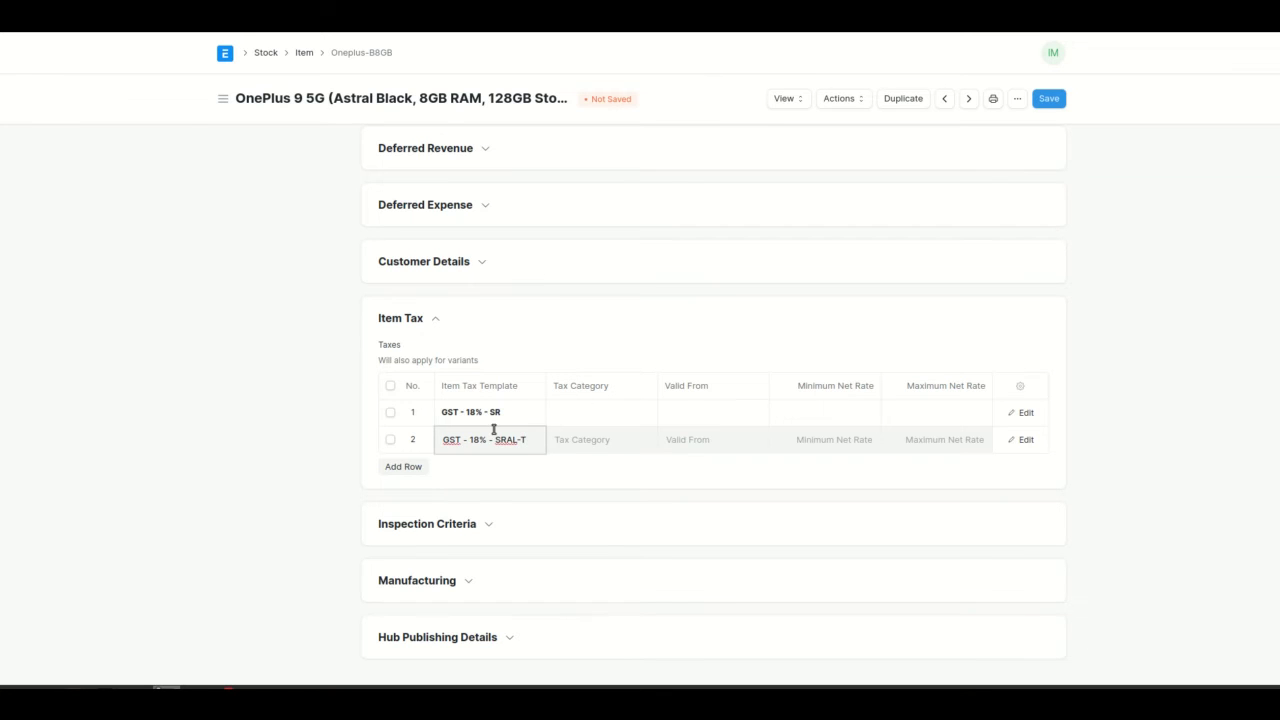
pyautogui.scroll(10, 716, 336)
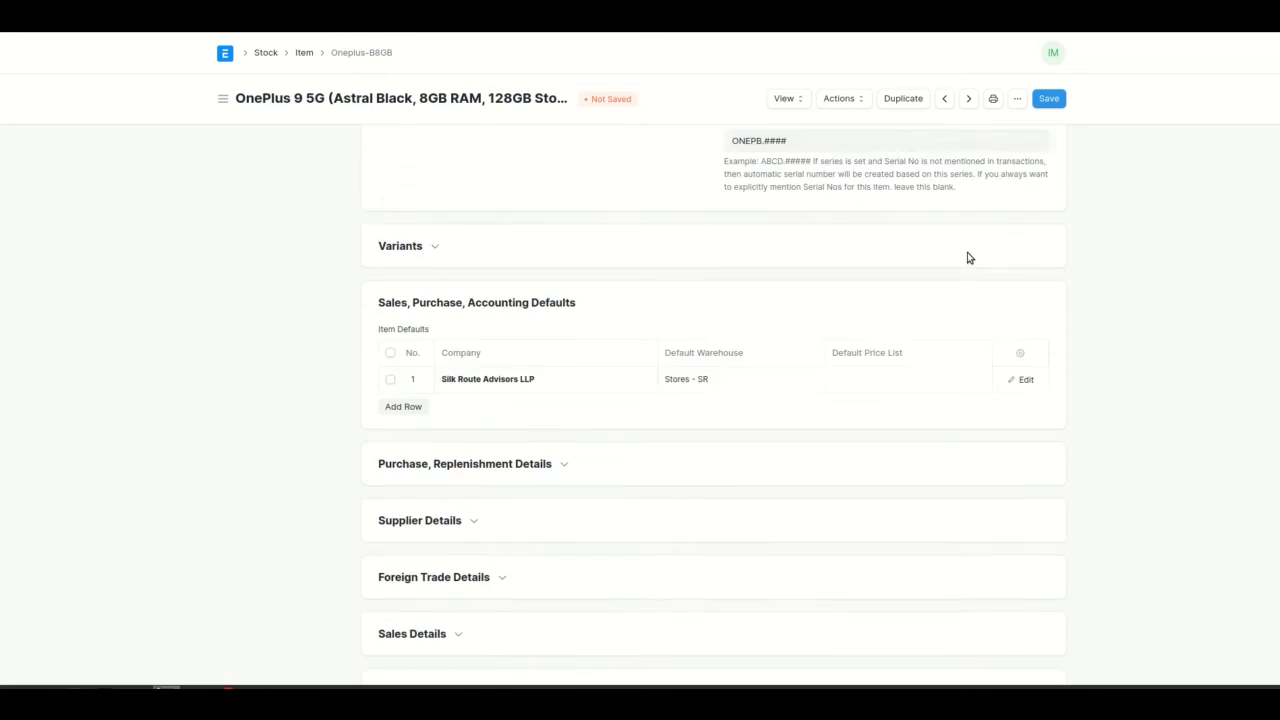
pyautogui.click(1058, 104)
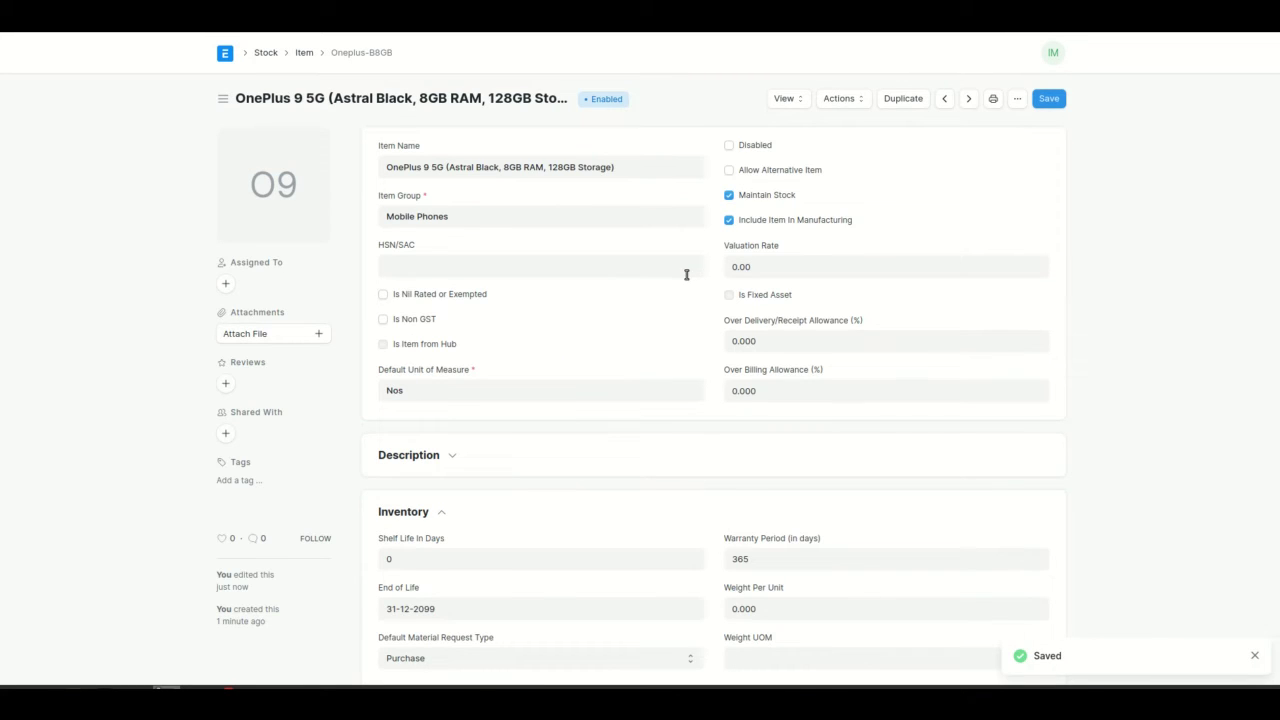
# - Review the saved item's warranty, serial number, accounting defaults and item tax settings
pyautogui.scroll(-3, 686, 274)
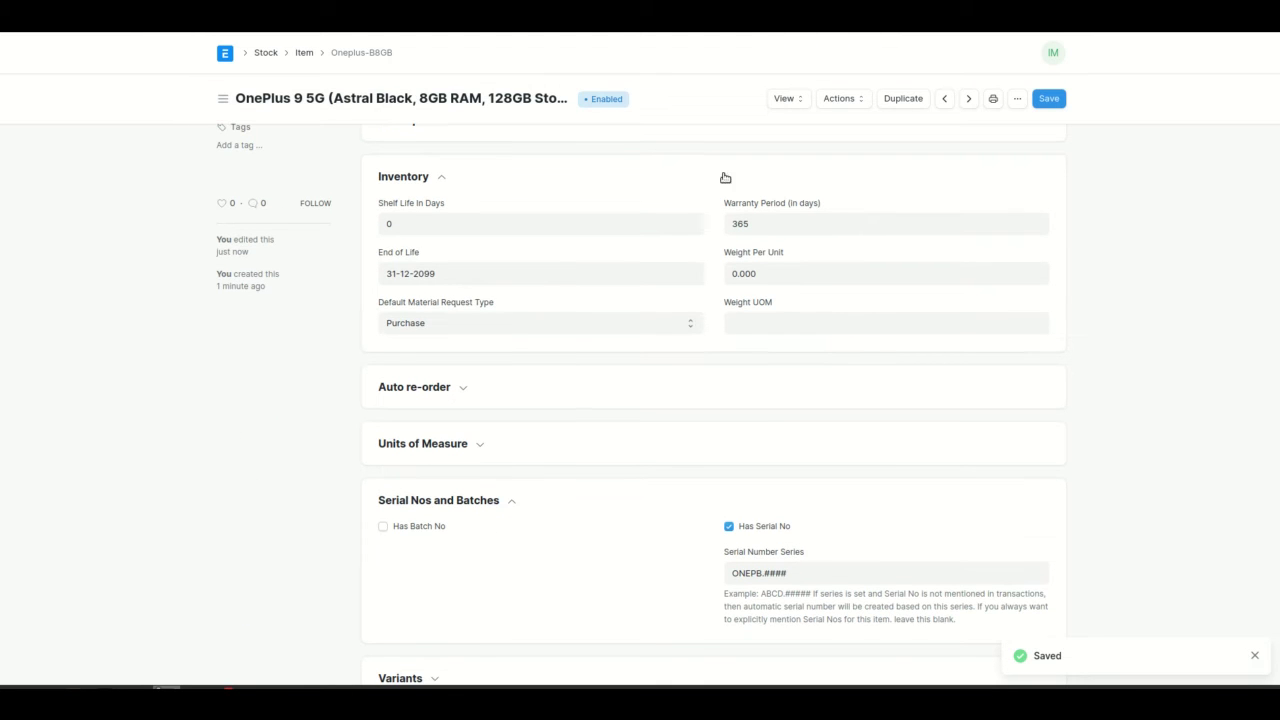
pyautogui.scroll(-3, 677, 294)
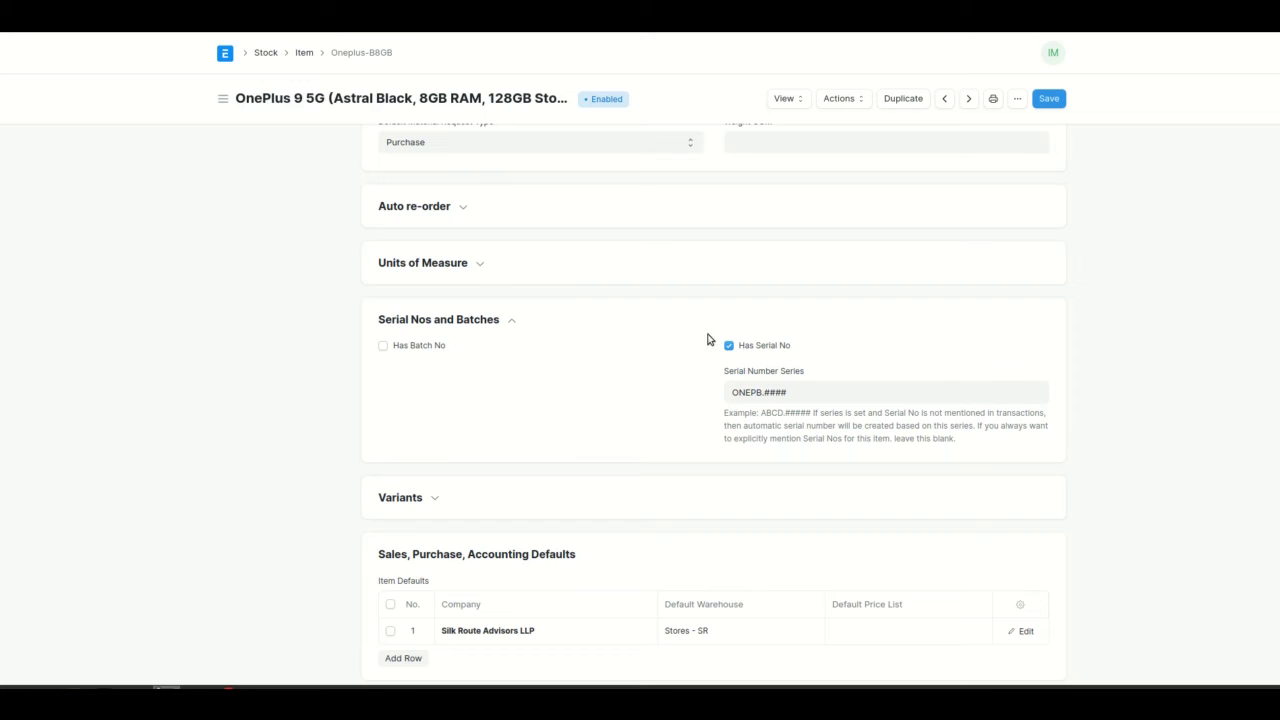
pyautogui.scroll(-3, 630, 465)
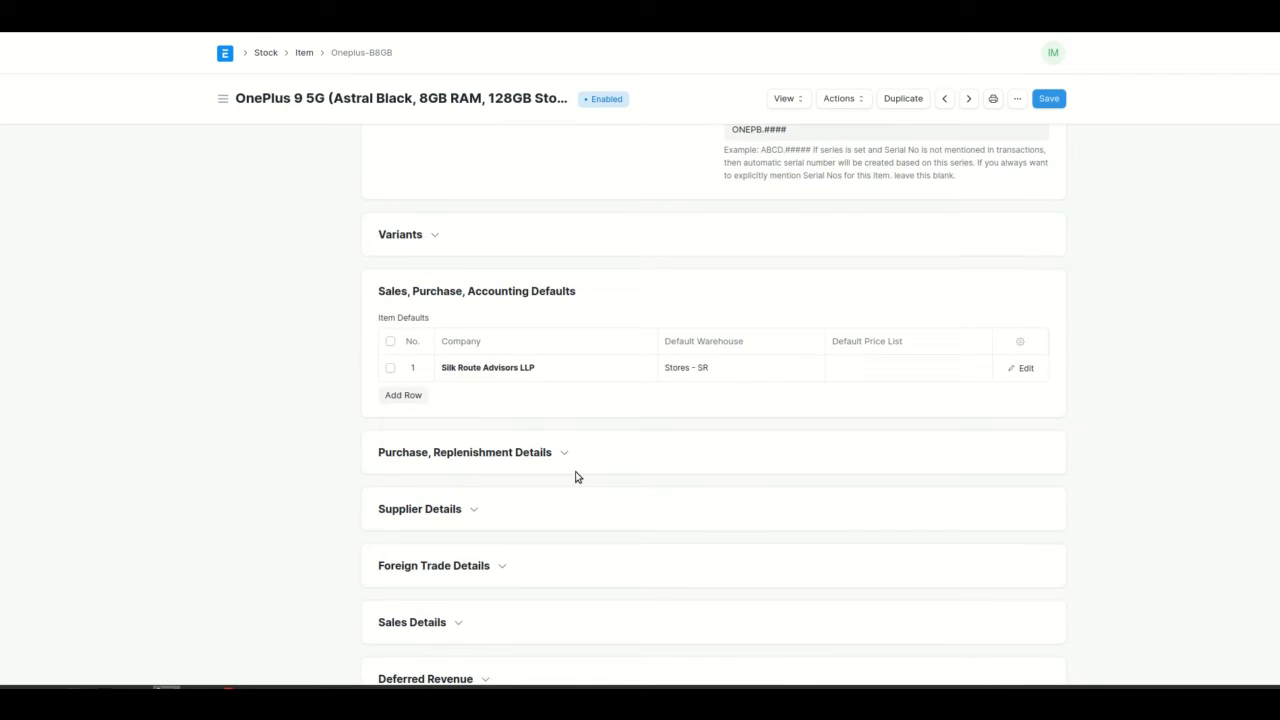
pyautogui.scroll(-4, 577, 477)
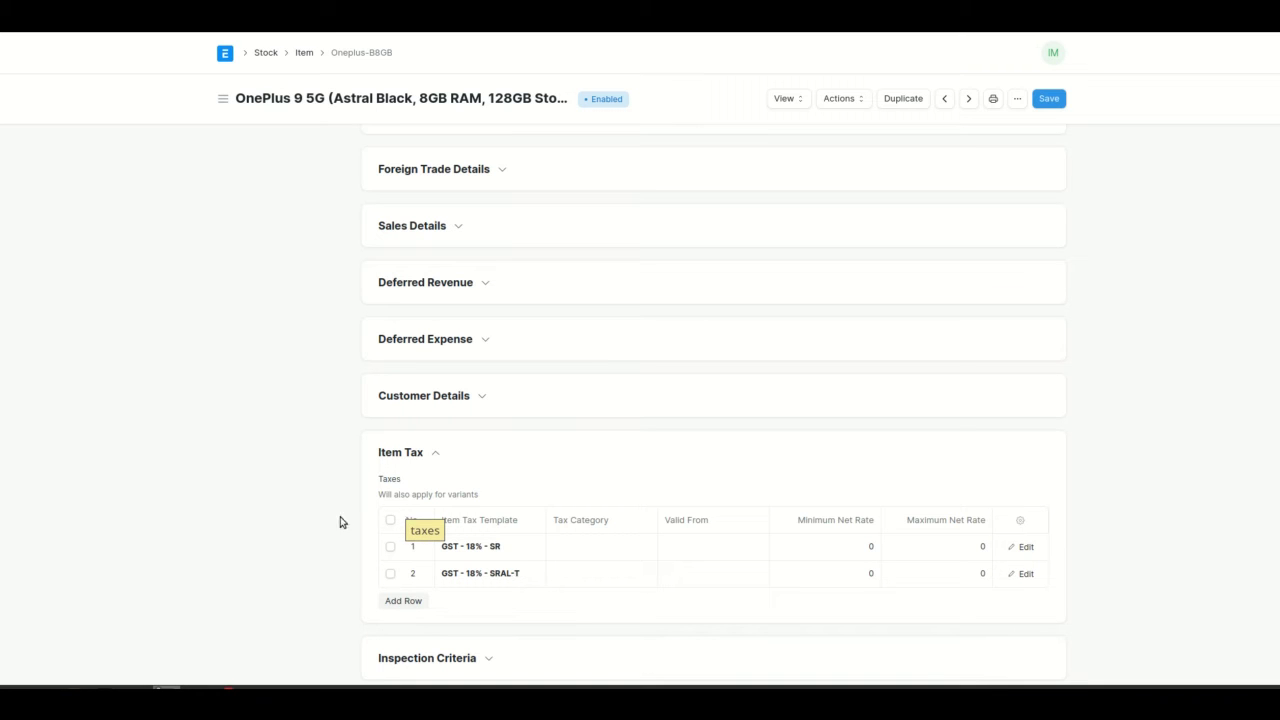
pyautogui.scroll(10, 286, 486)
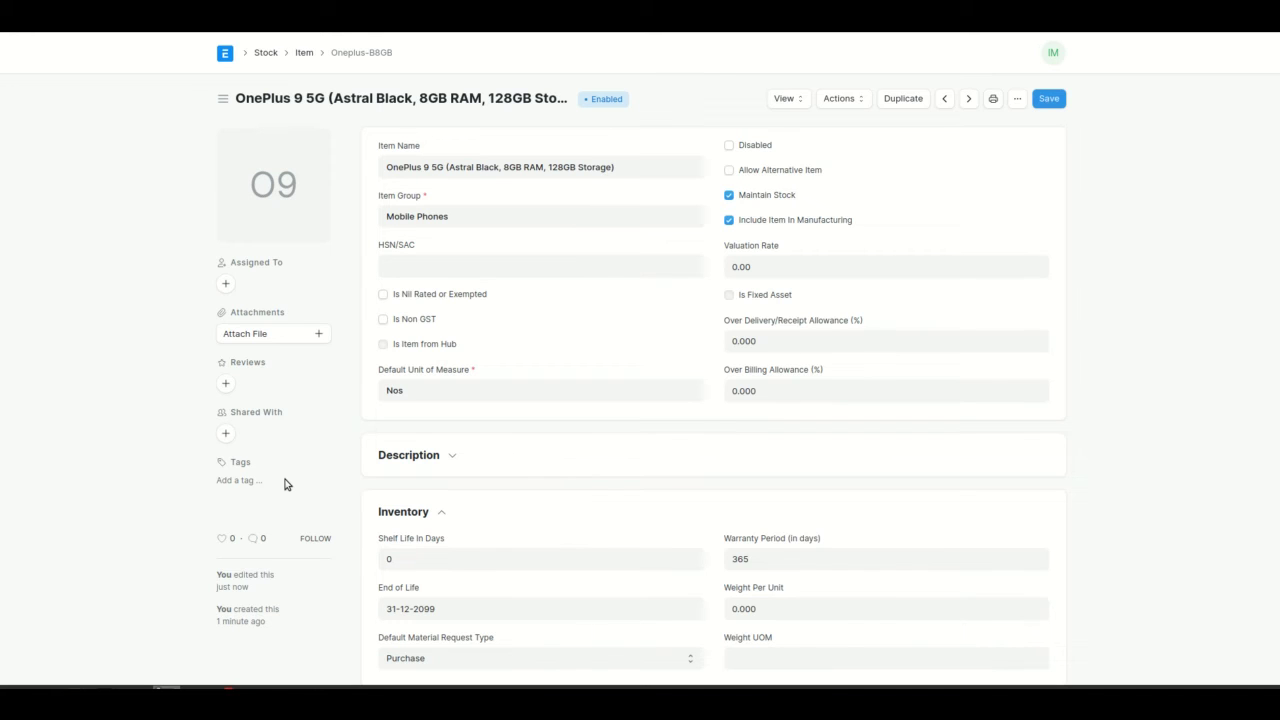
# - Switch to the other ERPNext session and open the Item Price list of the Stock module
pyautogui.hotkey('alt', 'Tab')
pyautogui.hotkey('alt', 'Tab')
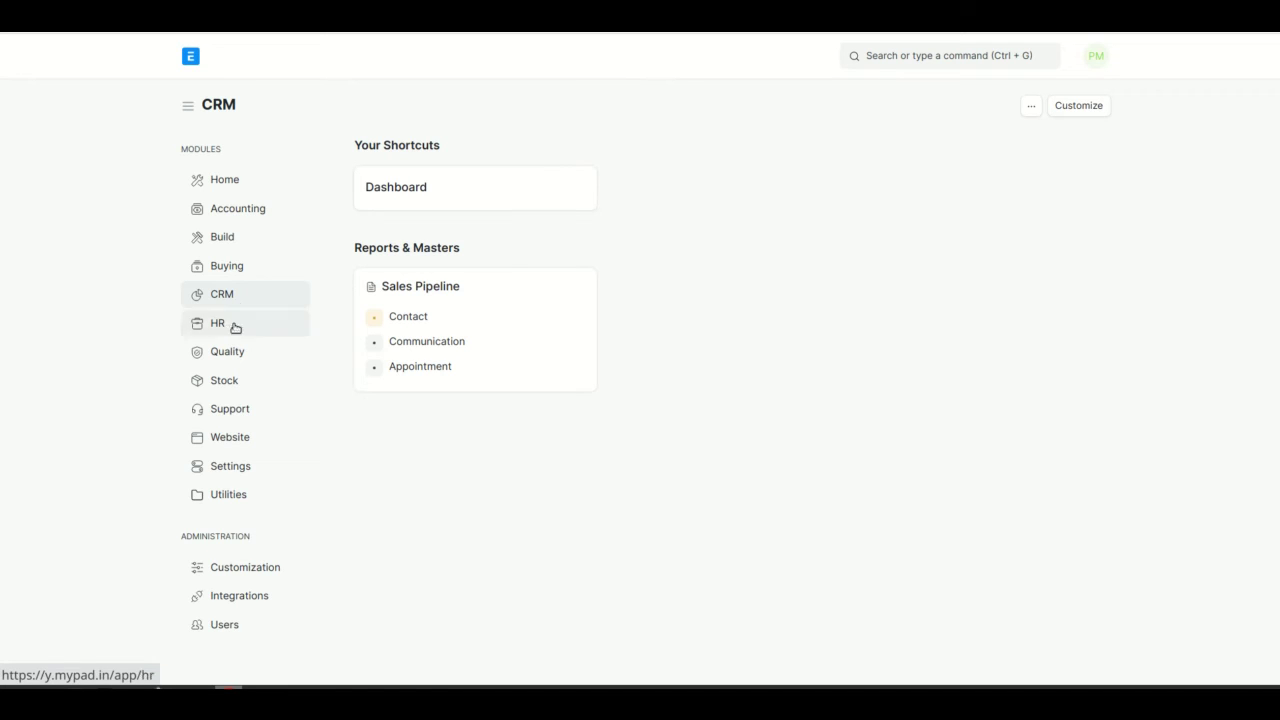
pyautogui.click(242, 387)
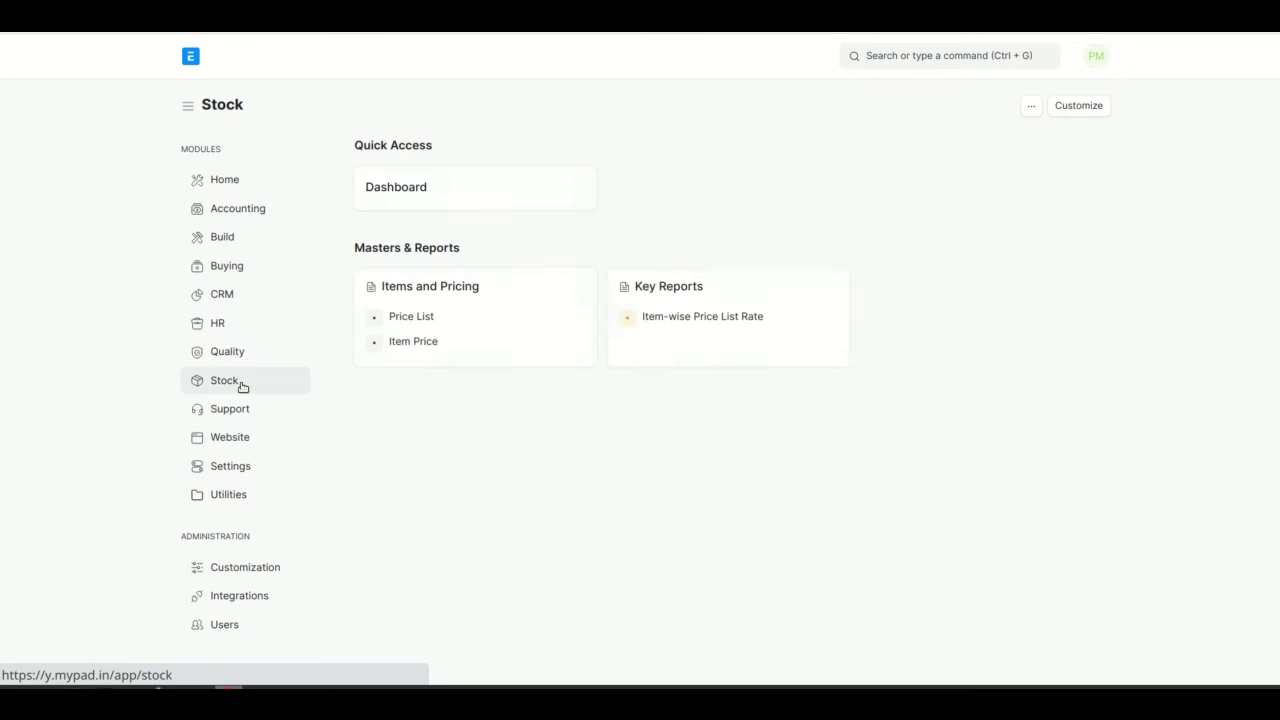
pyautogui.click(419, 353)
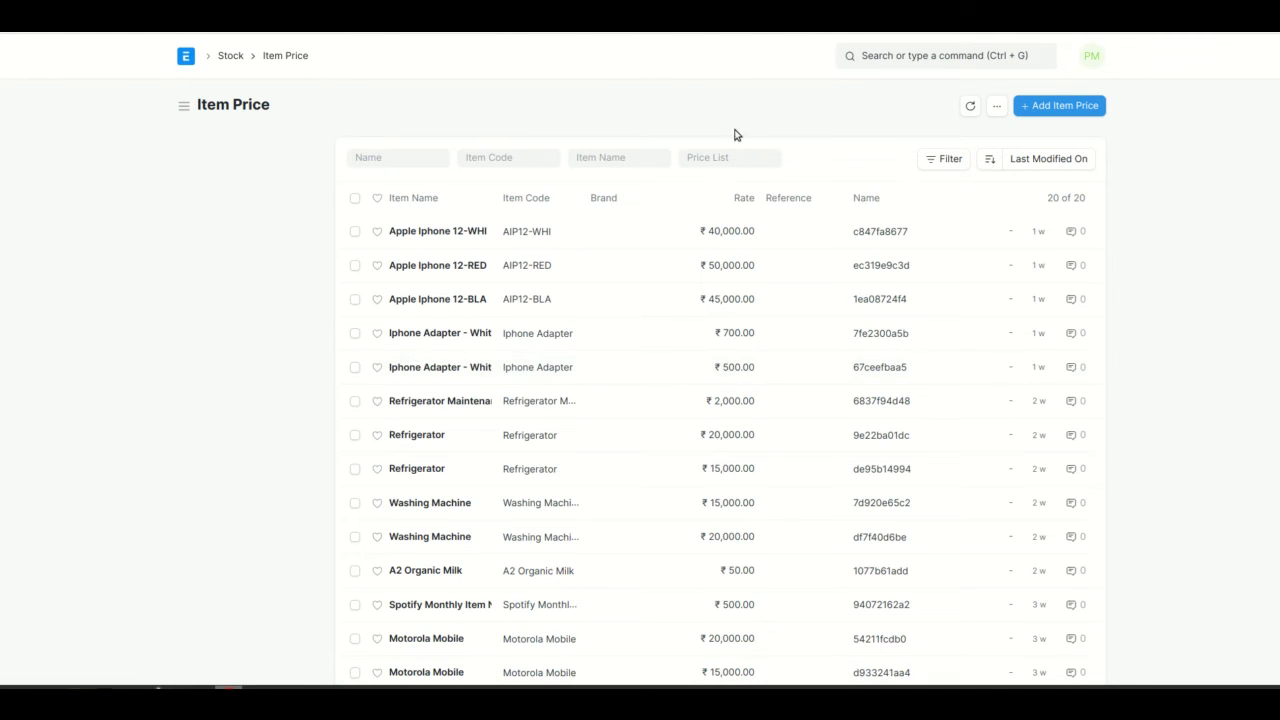
# - Add and save an item price for Oneplus-B8GB on the Standard Buying price list with a rate of 35,000.00
pyautogui.click(1066, 112)
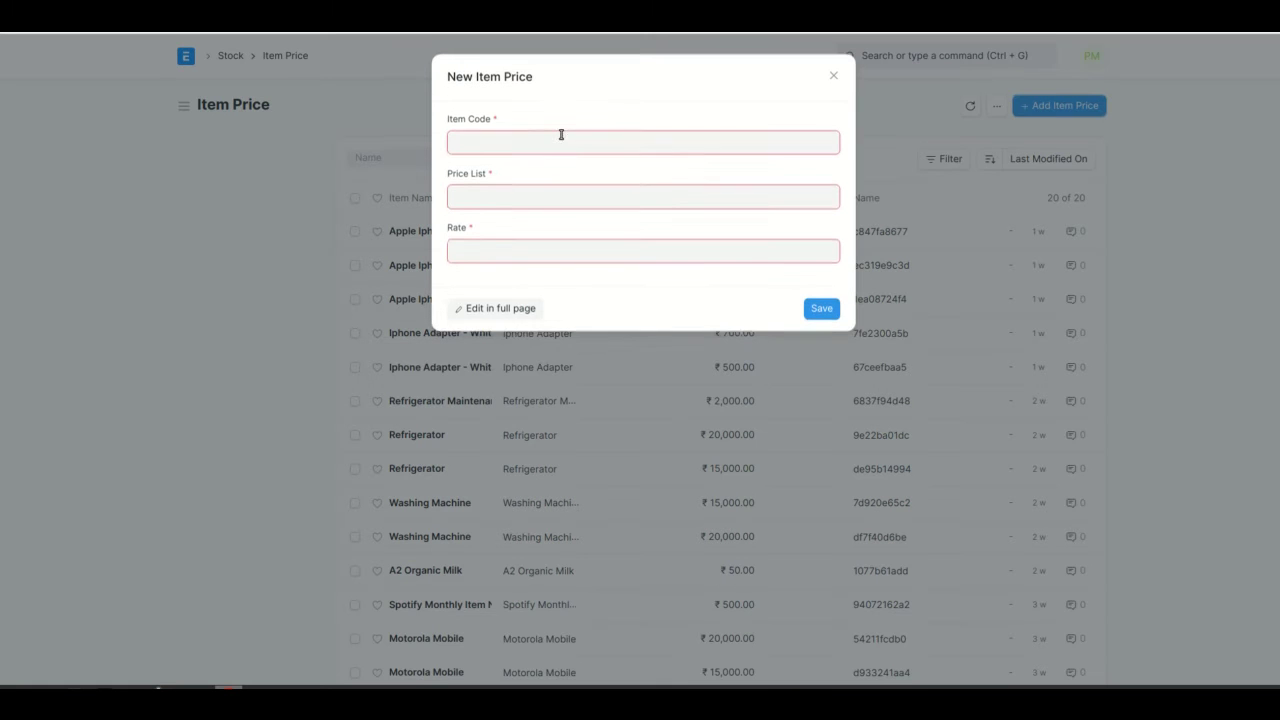
pyautogui.write('on')
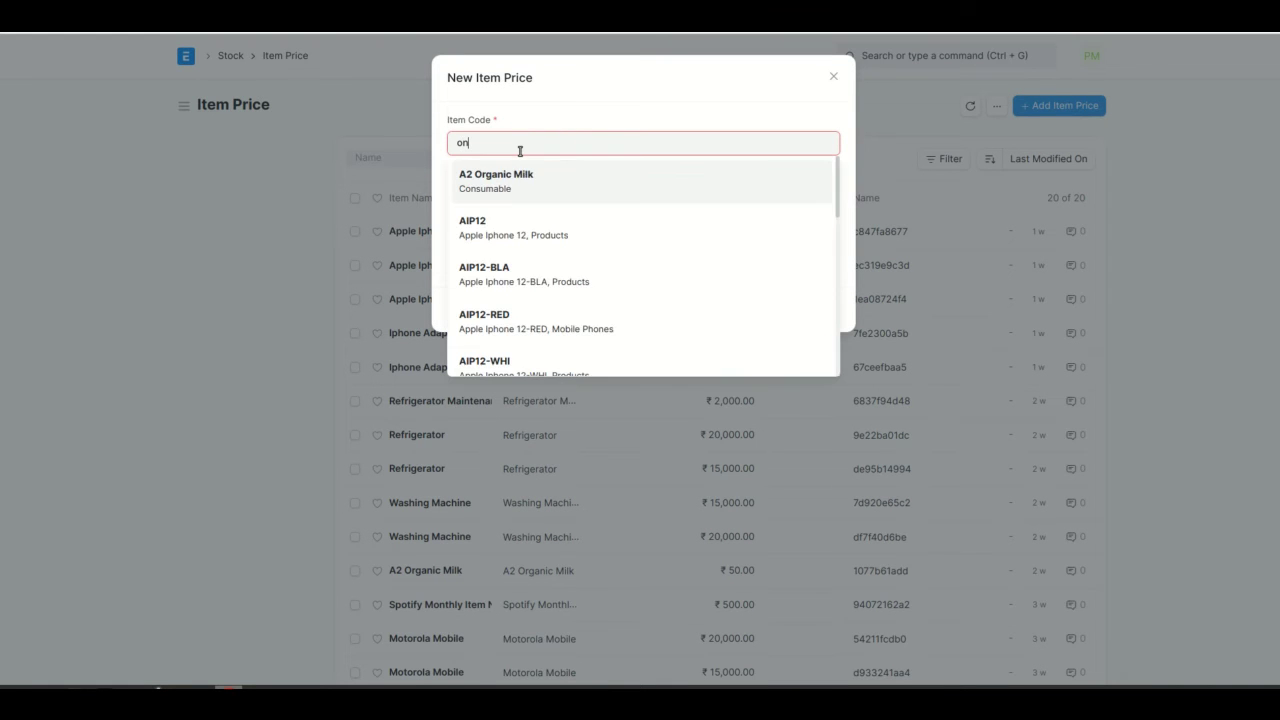
pyautogui.click(531, 174)
pyautogui.click(508, 197)
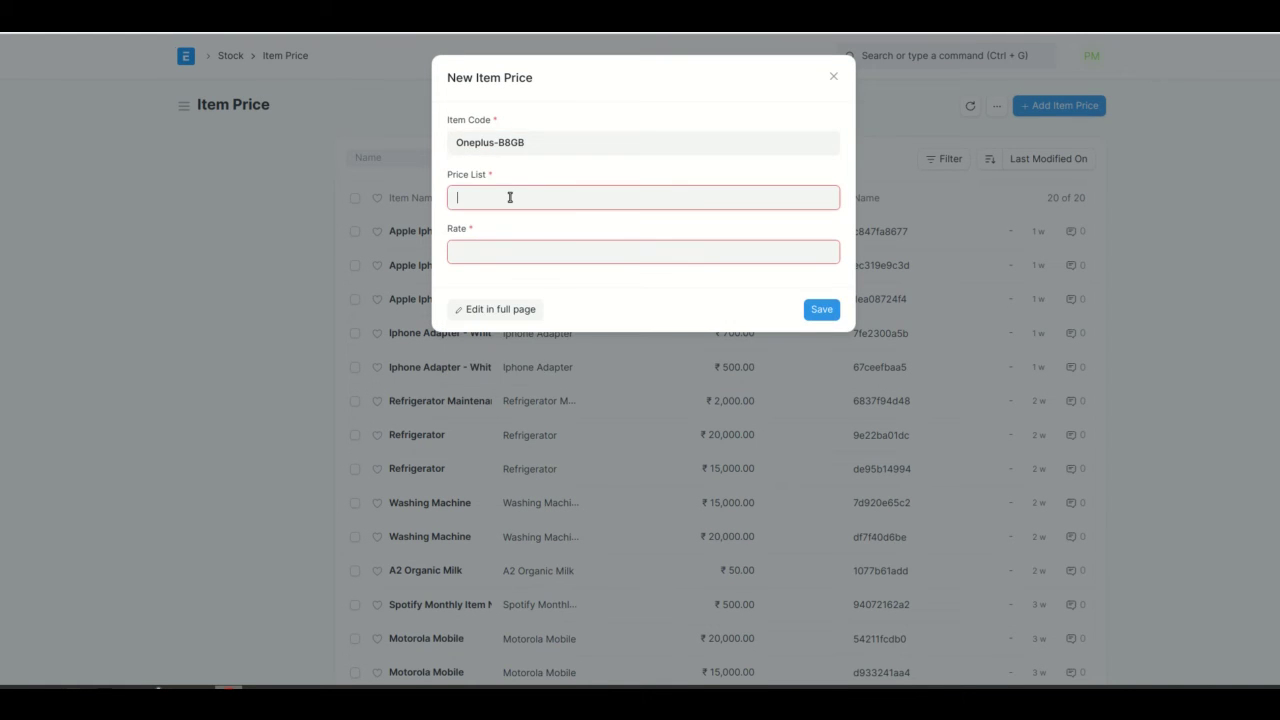
pyautogui.click(513, 235)
pyautogui.click(512, 246)
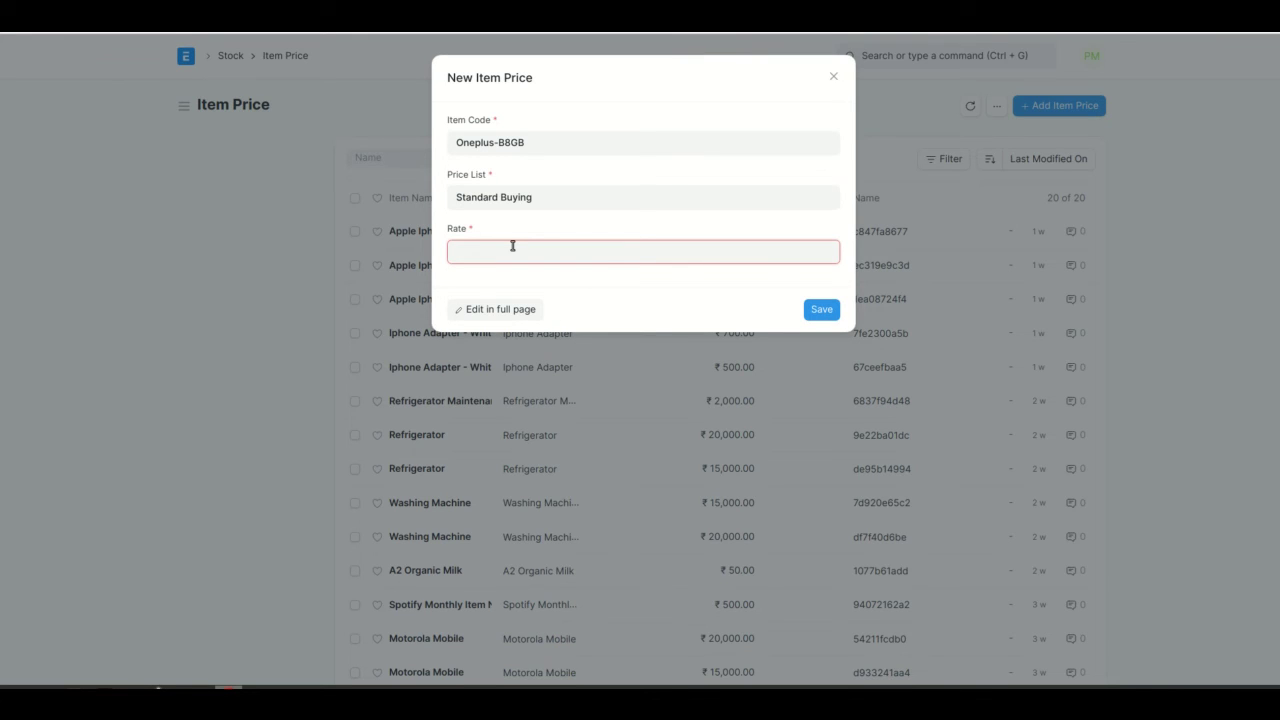
pyautogui.write('350000.00')
pyautogui.click(830, 312)
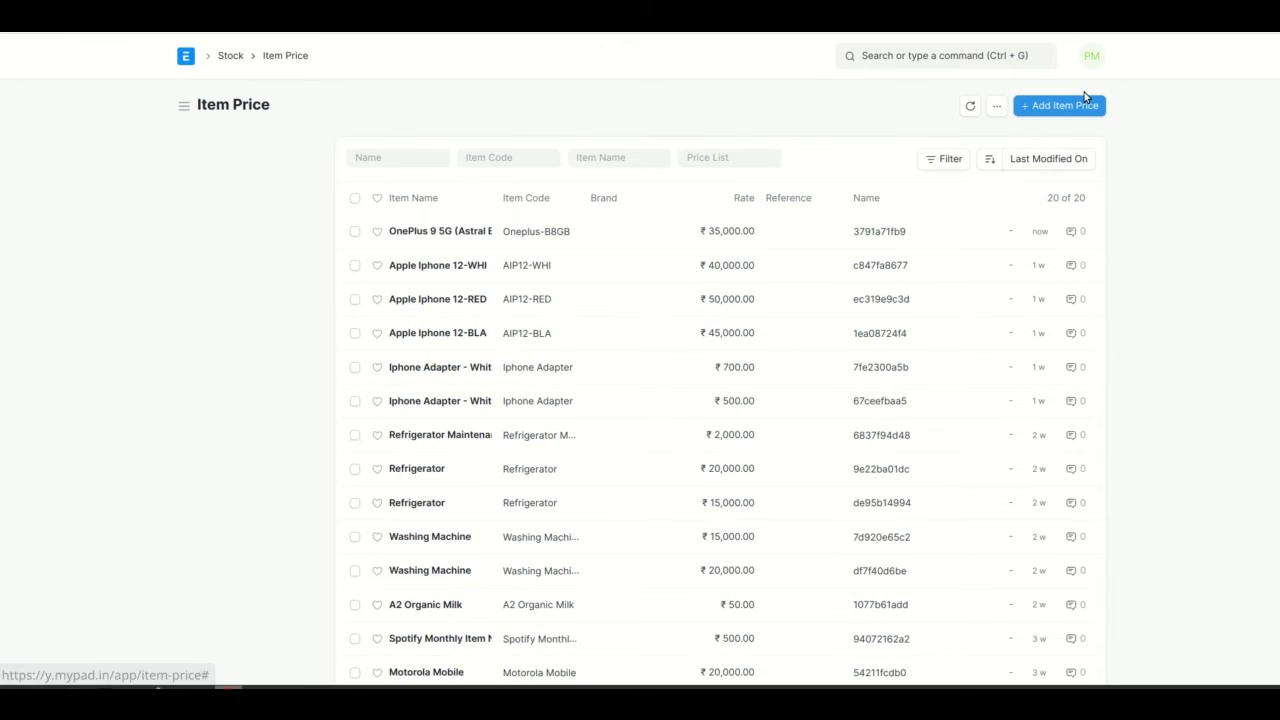
# - Create another item price for Oneplus-B8GB and assign it to the Standard Selling price list
pyautogui.click(1088, 107)
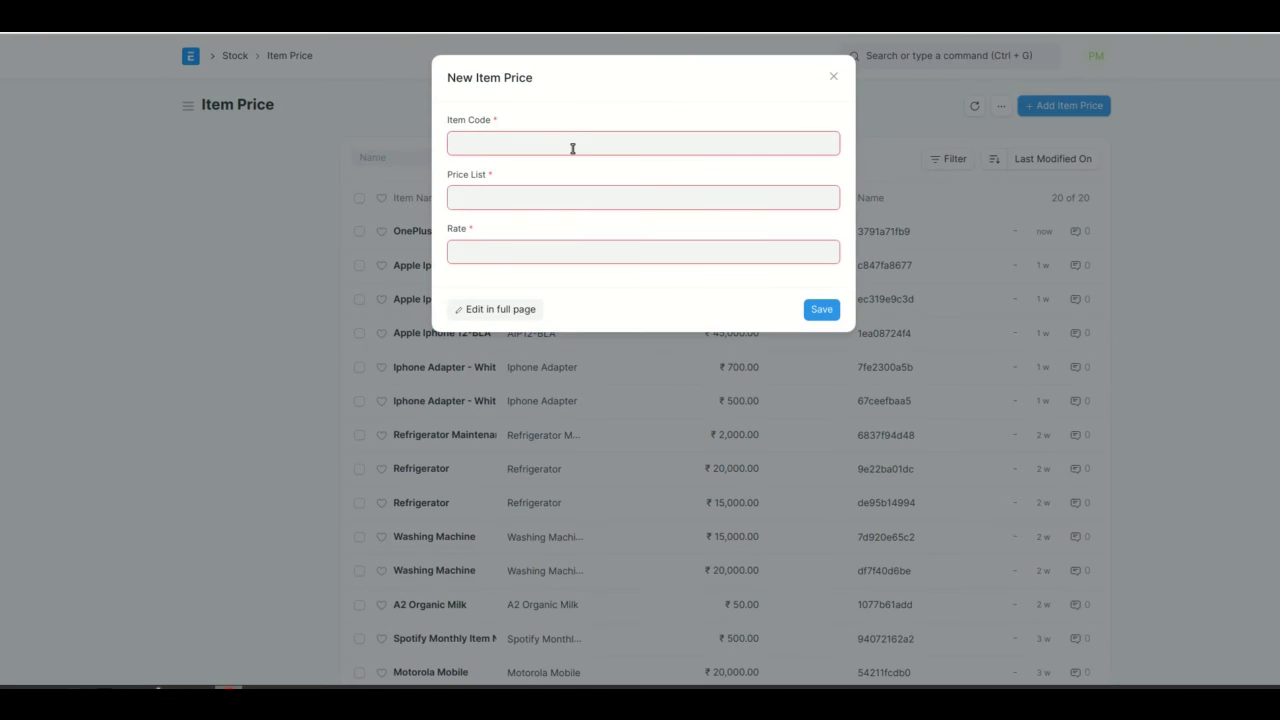
pyautogui.write('one')
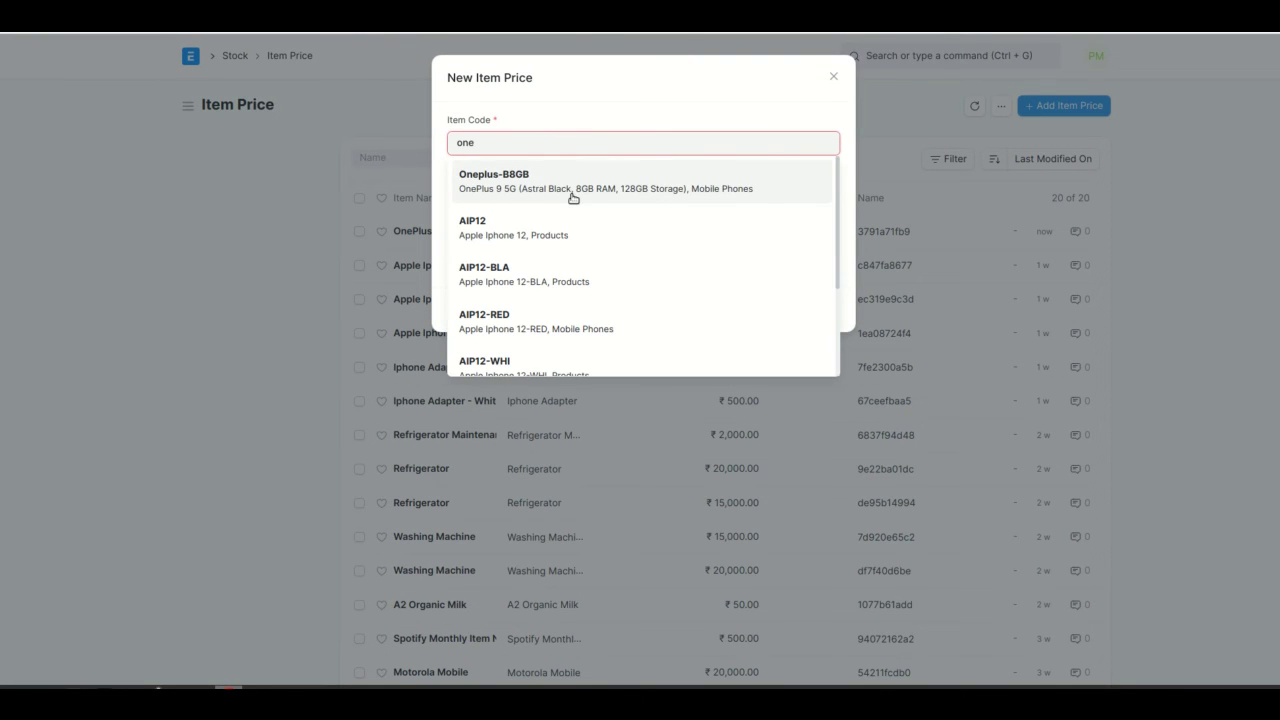
pyautogui.click(571, 190)
pyautogui.click(518, 200)
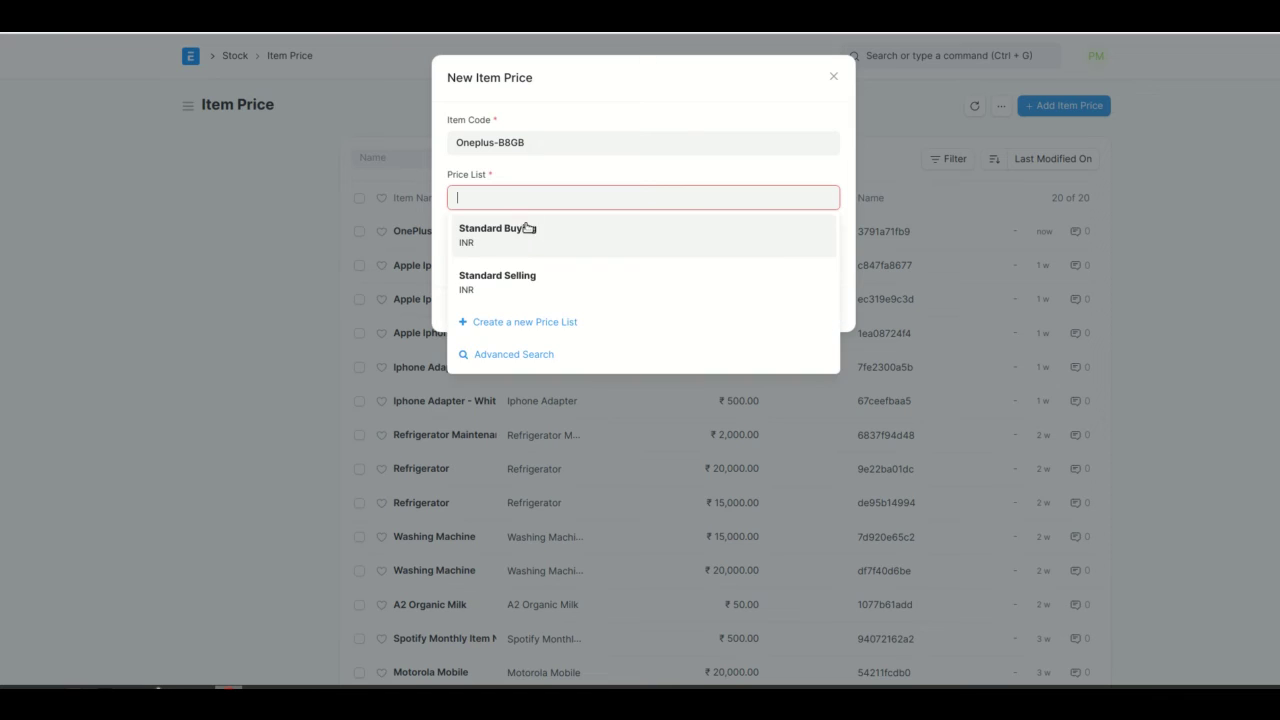
pyautogui.click(538, 273)
# - Set the selling rate to 46,000.00 and save the item price
pyautogui.click(492, 257)
pyautogui.write('4,60,00')
pyautogui.write('0000')
pyautogui.click(575, 283)
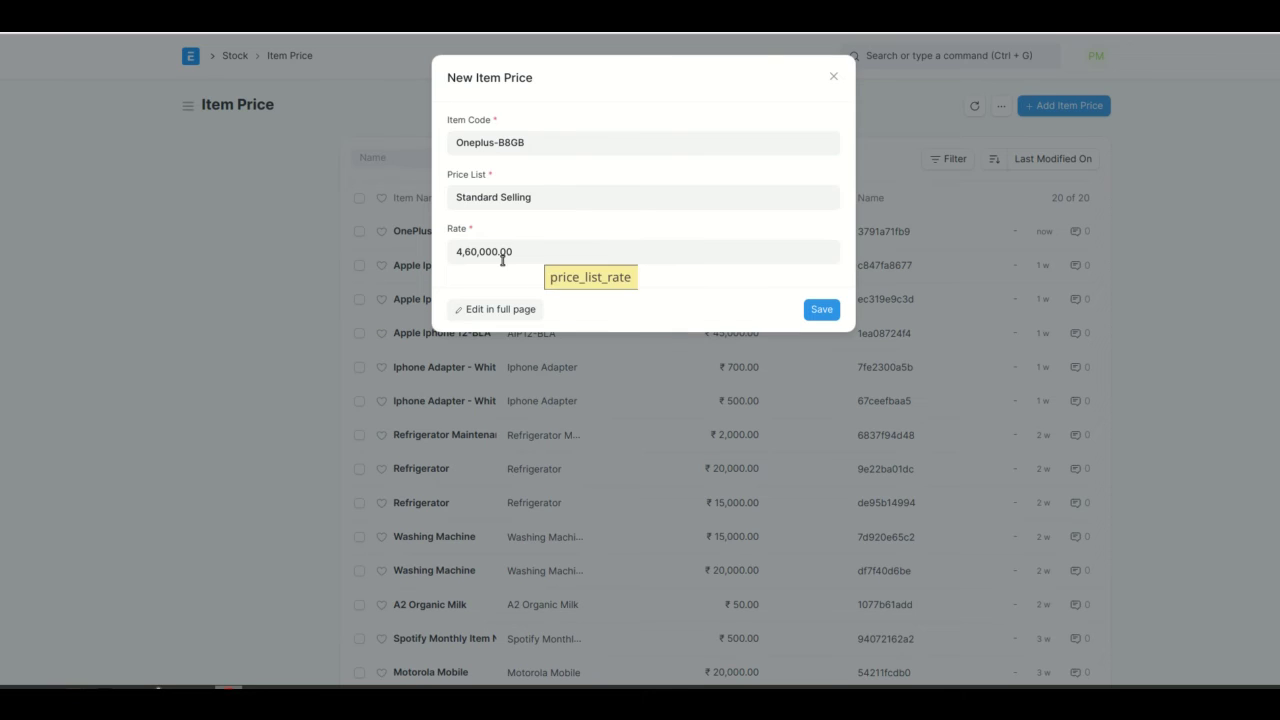
pyautogui.doubleClick(520, 254)
pyautogui.click(520, 254)
pyautogui.press('BackSpace')
pyautogui.click(580, 284)
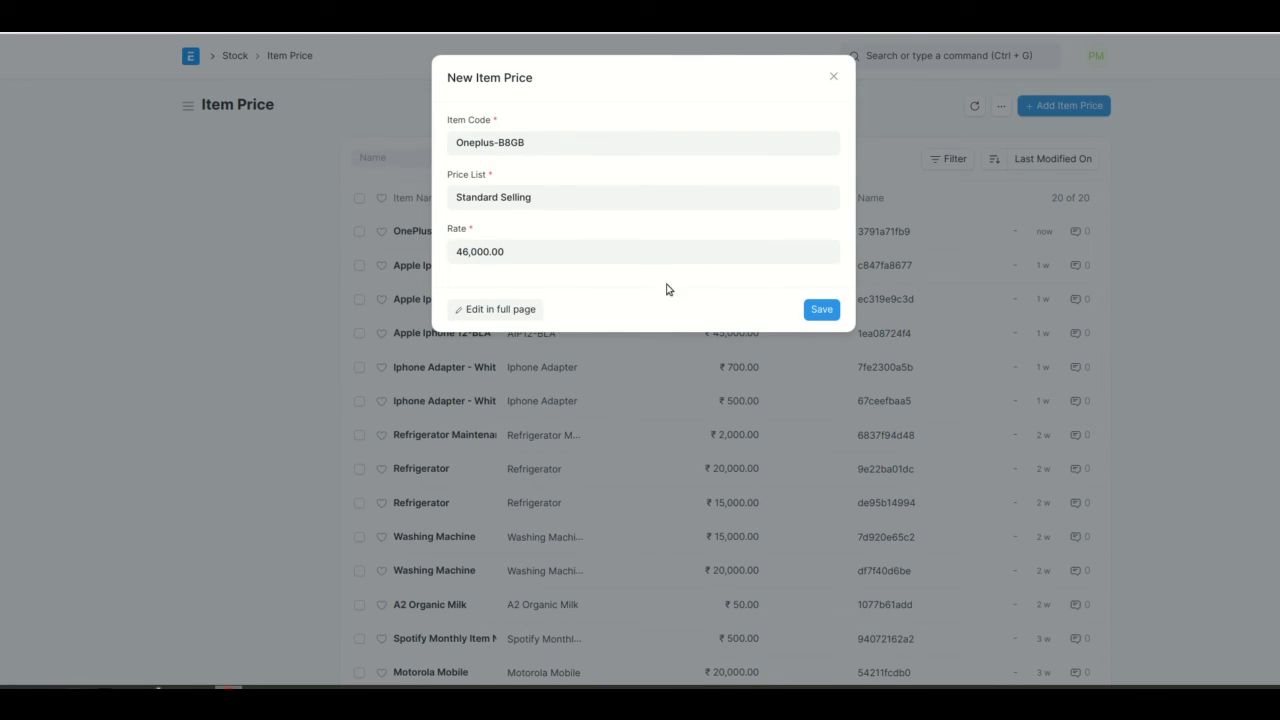
pyautogui.click(822, 312)
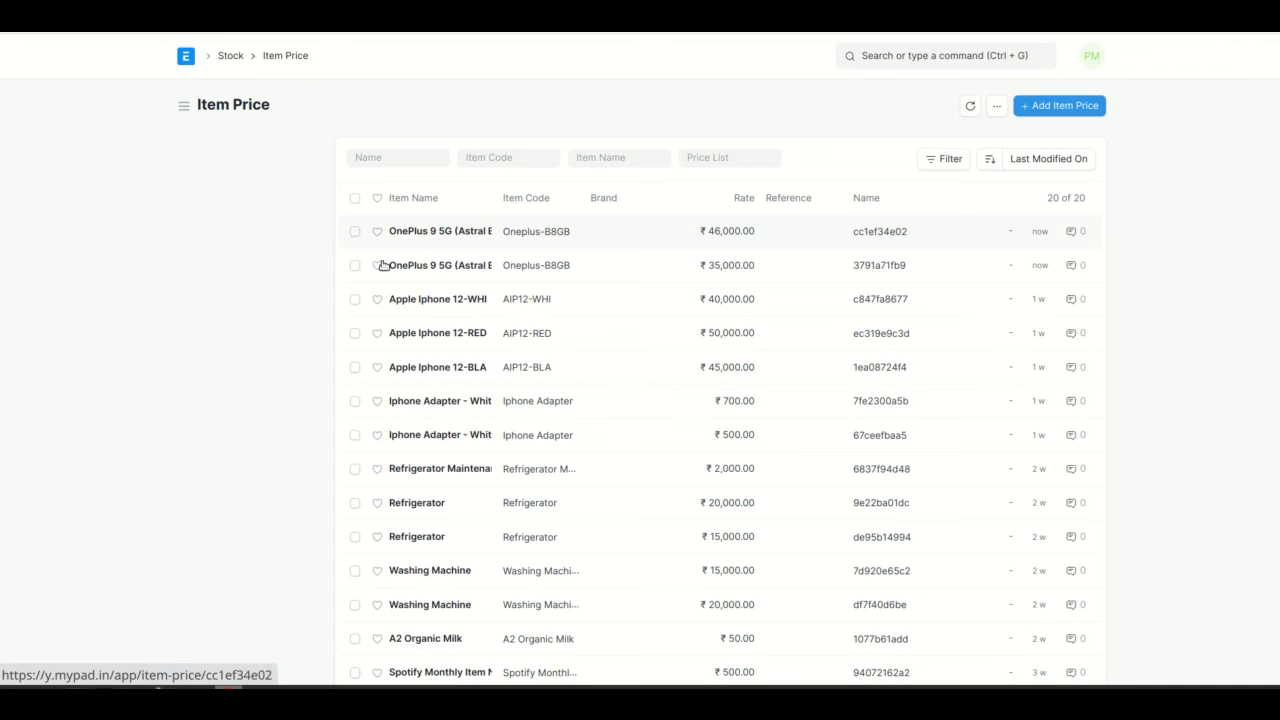
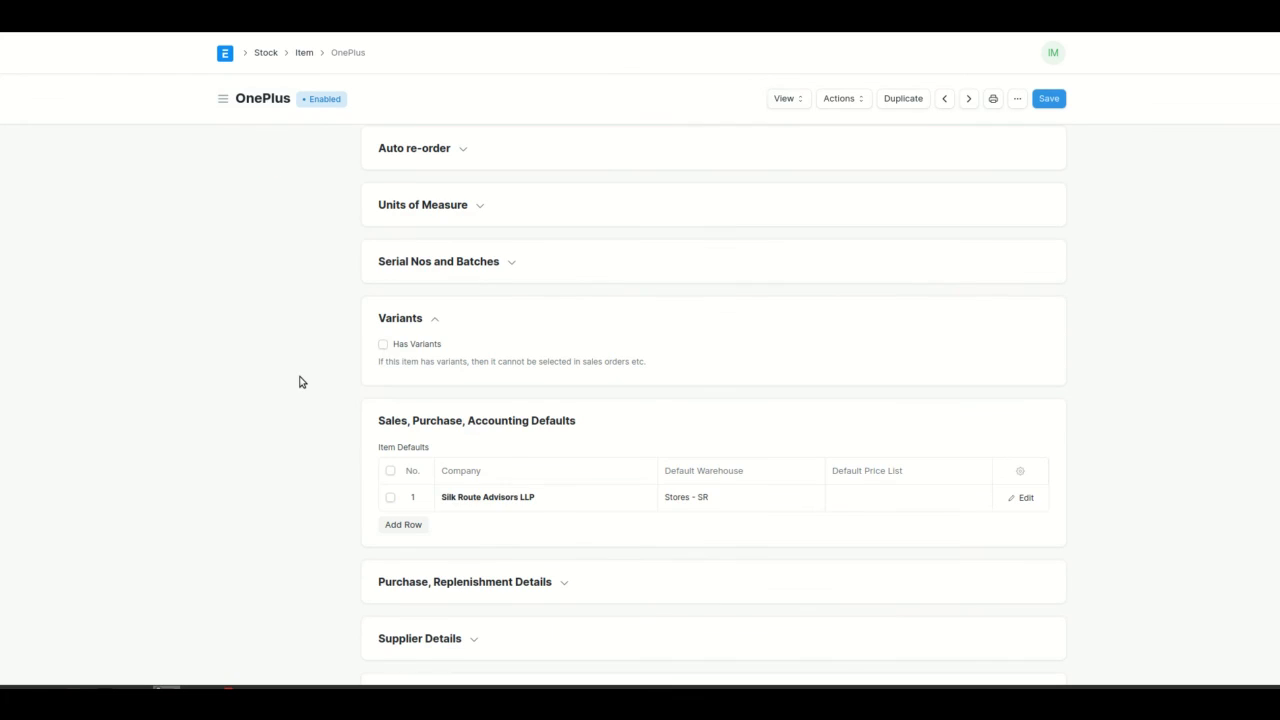
# - Enable variants for the OnePlus item and base them on Item Attribute
pyautogui.click(383, 345)
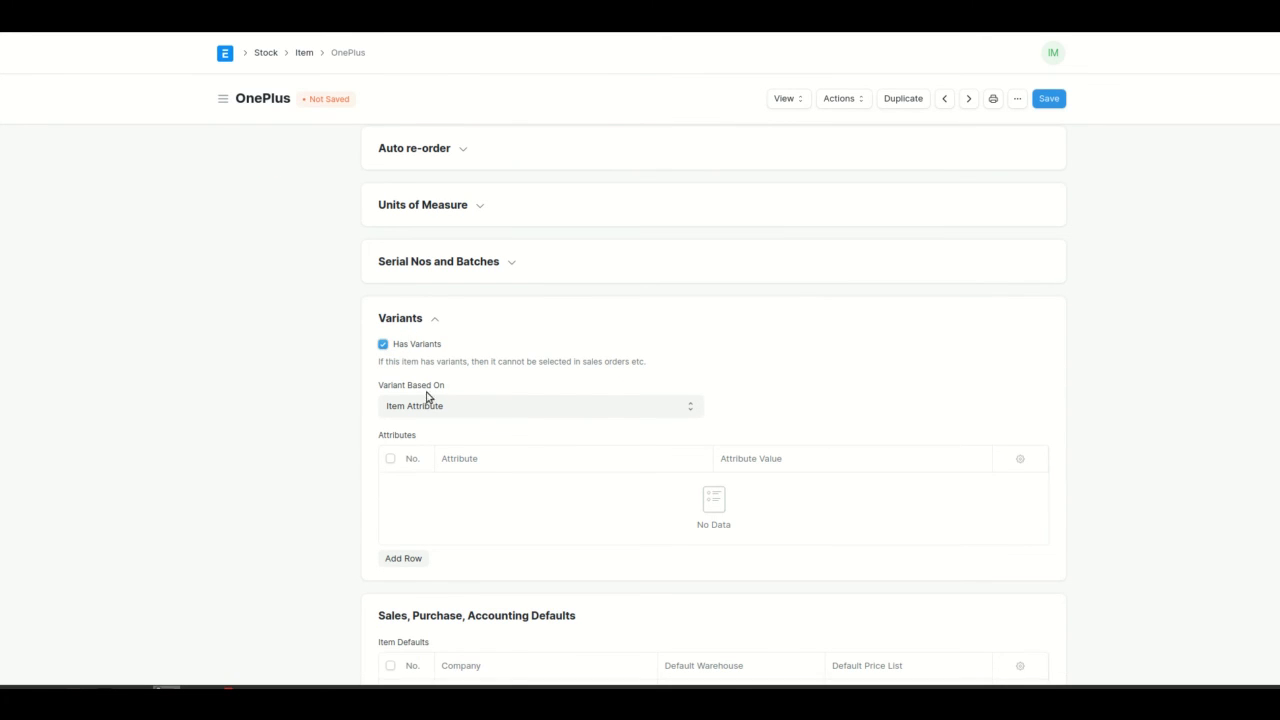
pyautogui.click(493, 411)
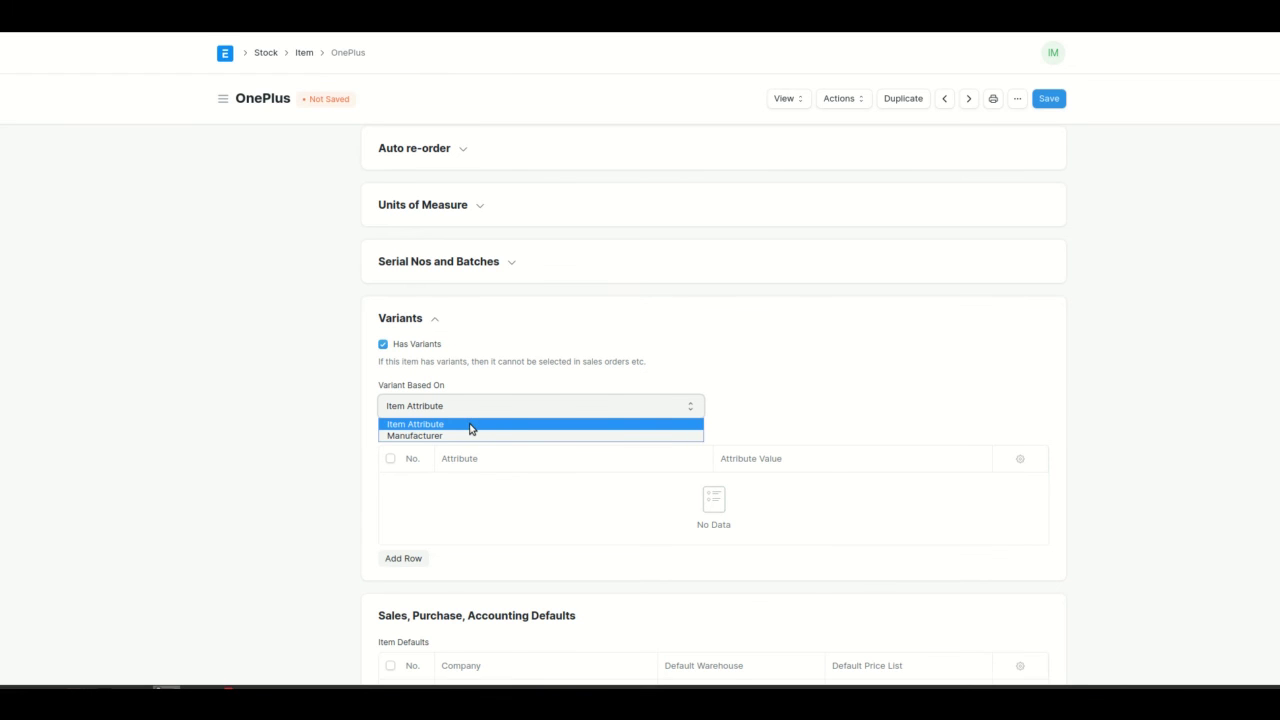
pyautogui.click(466, 428)
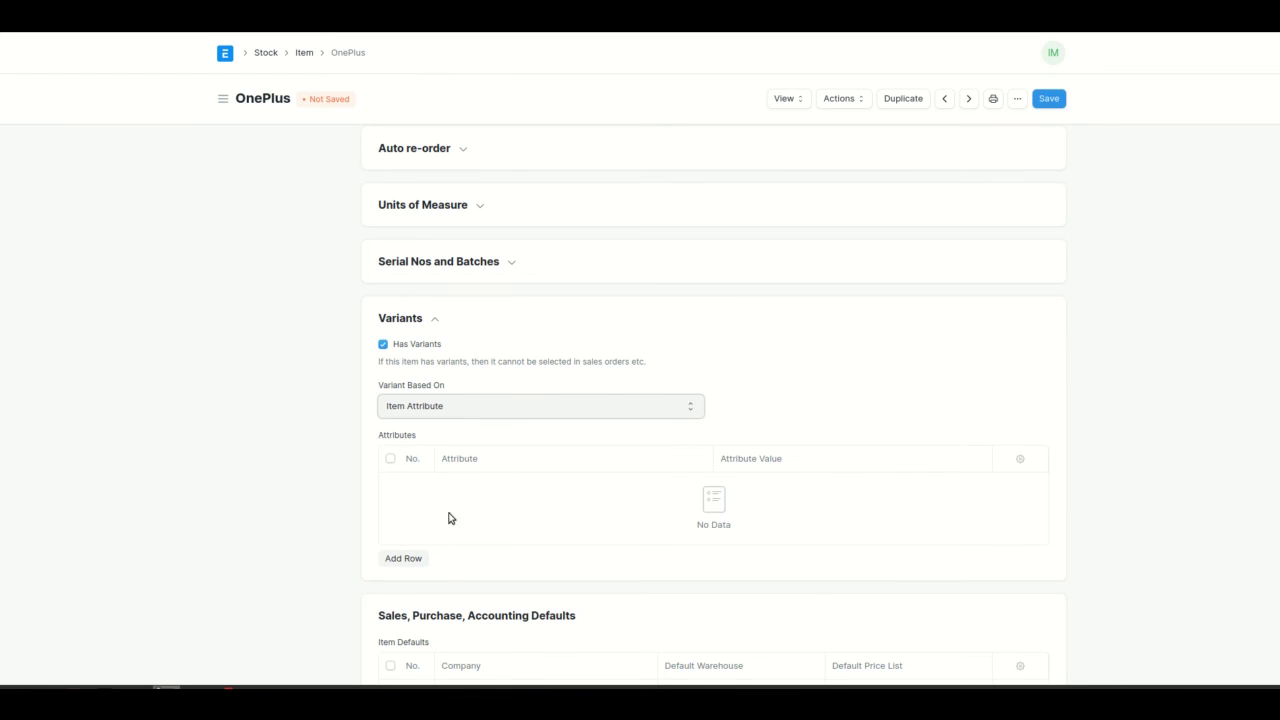
# - Add Colour as a variant attribute of the OnePlus item and save the item
pyautogui.click(404, 558)
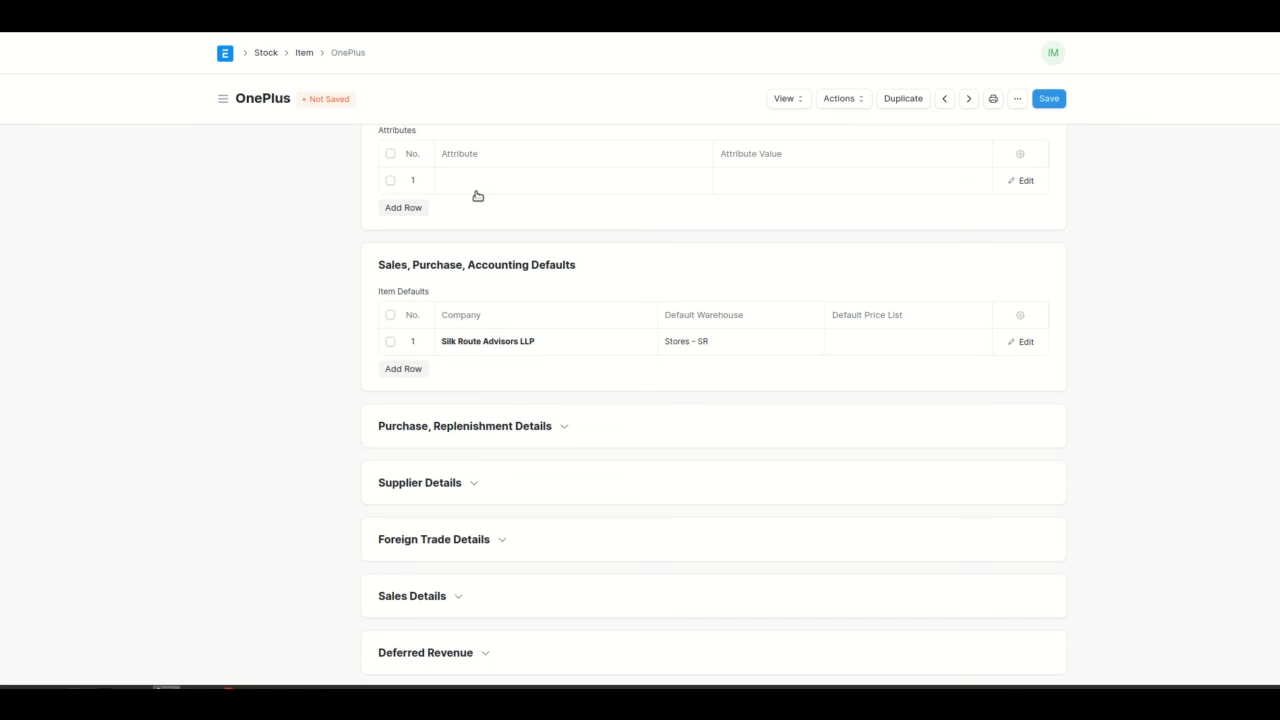
pyautogui.click(477, 190)
pyautogui.scroll(1, 477, 191)
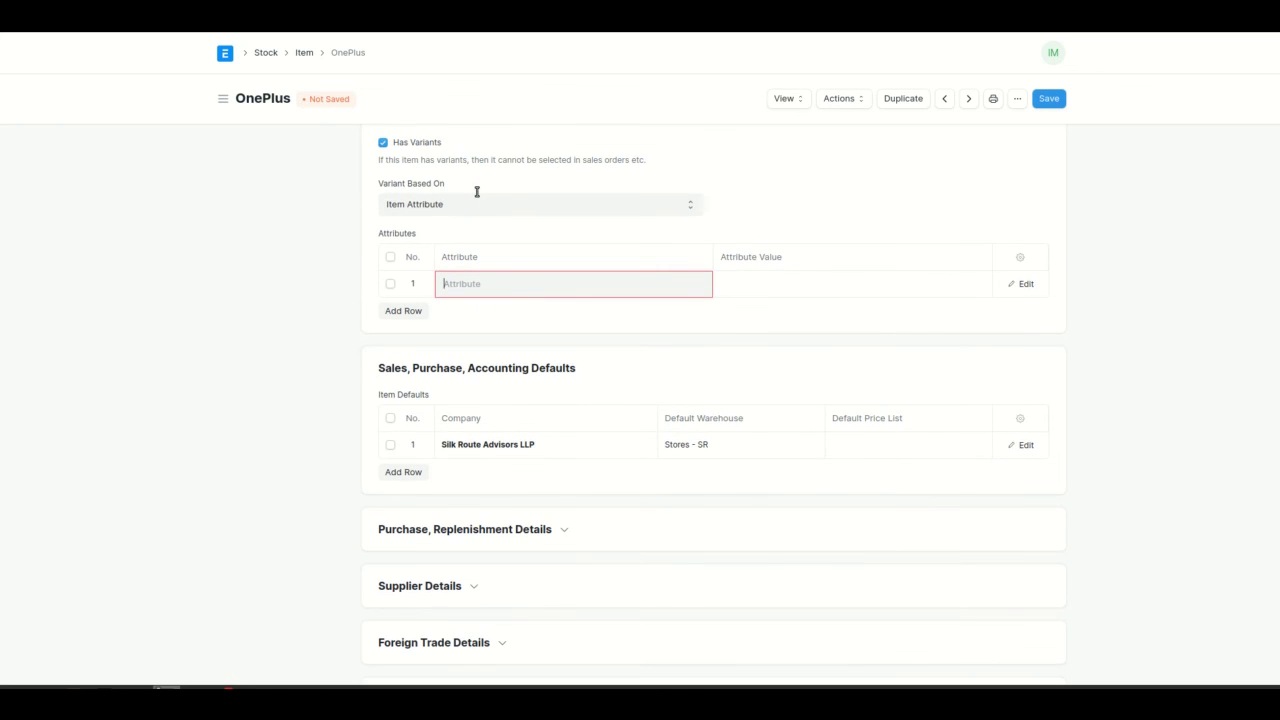
pyautogui.click(503, 291)
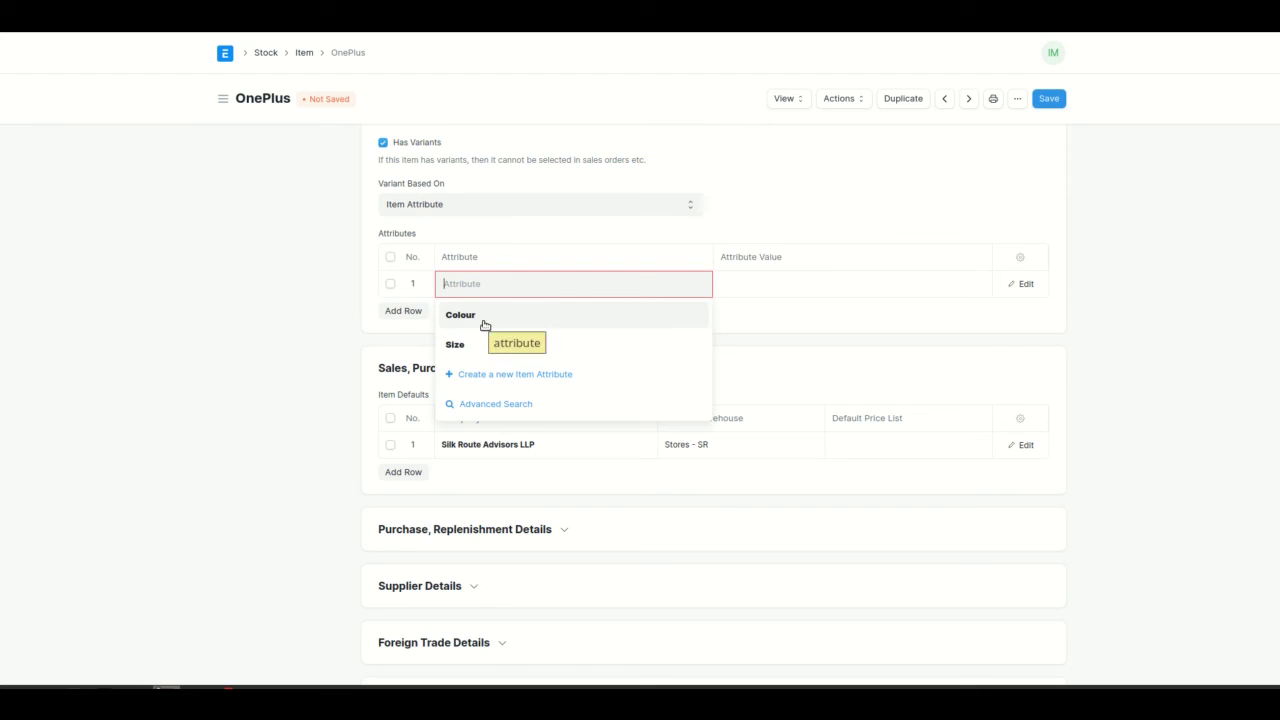
pyautogui.click(478, 318)
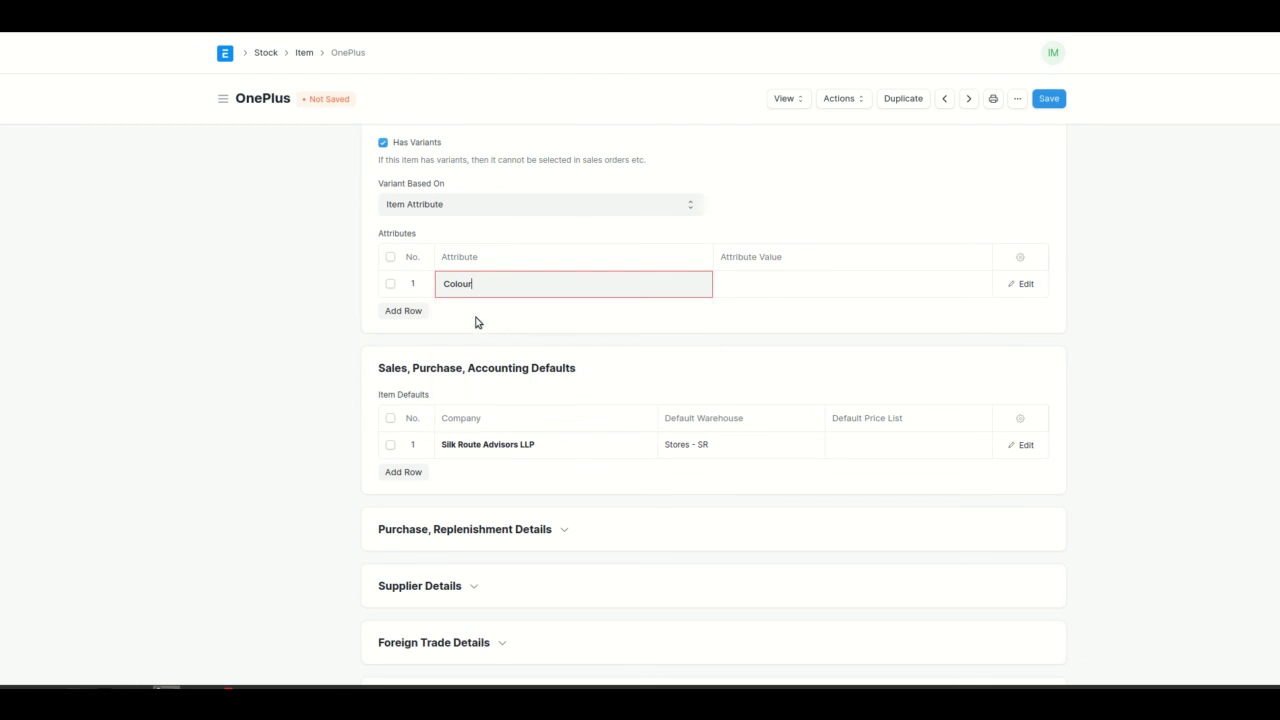
pyautogui.doubleClick(1015, 288)
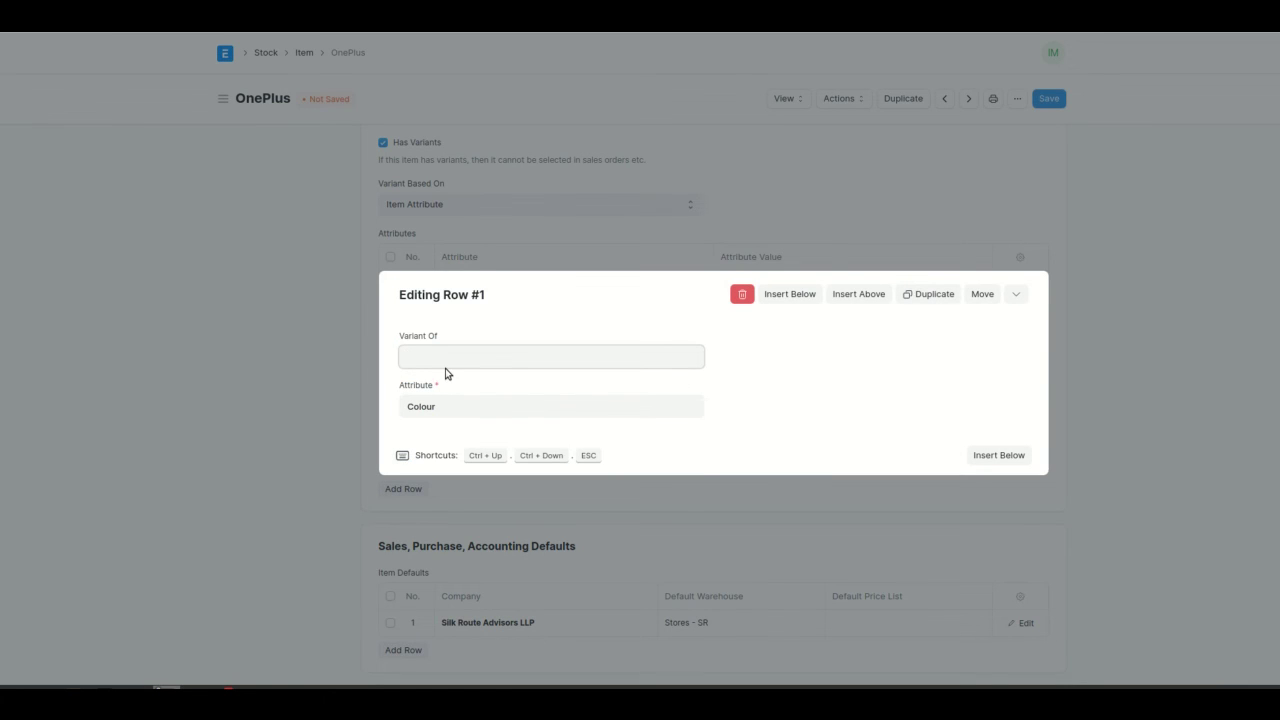
pyautogui.click(334, 368)
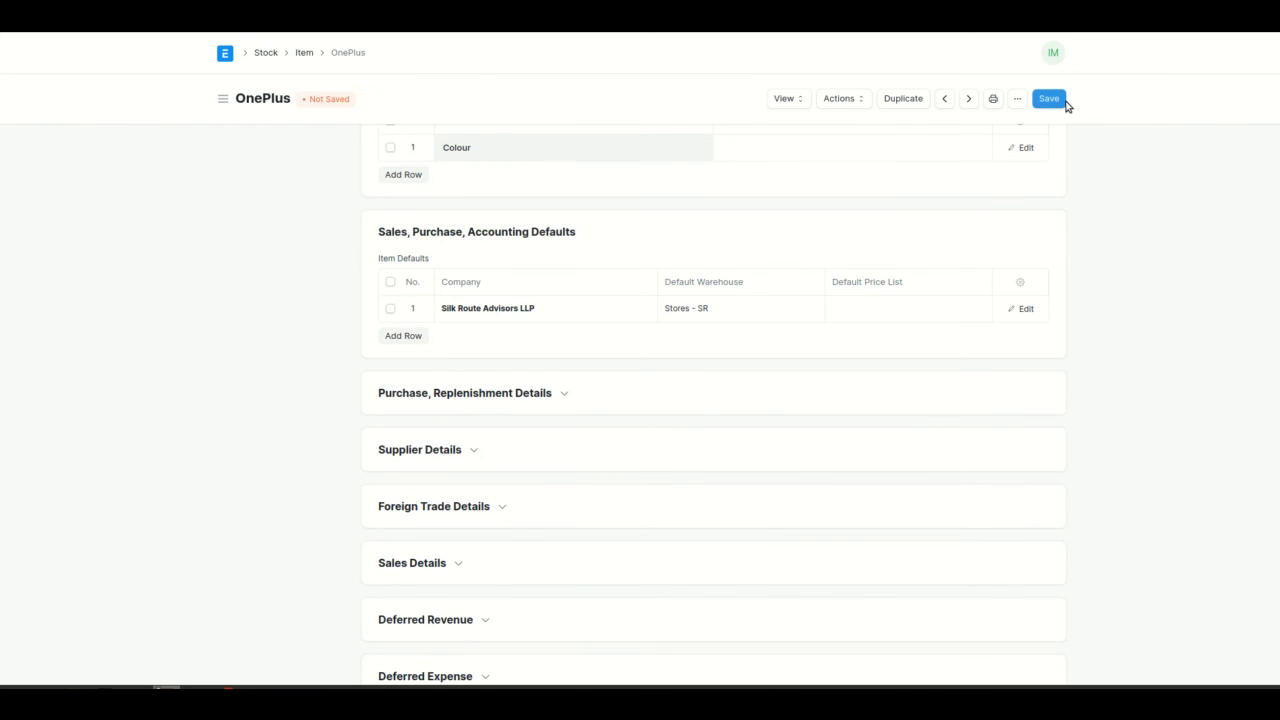
pyautogui.click(1049, 99)
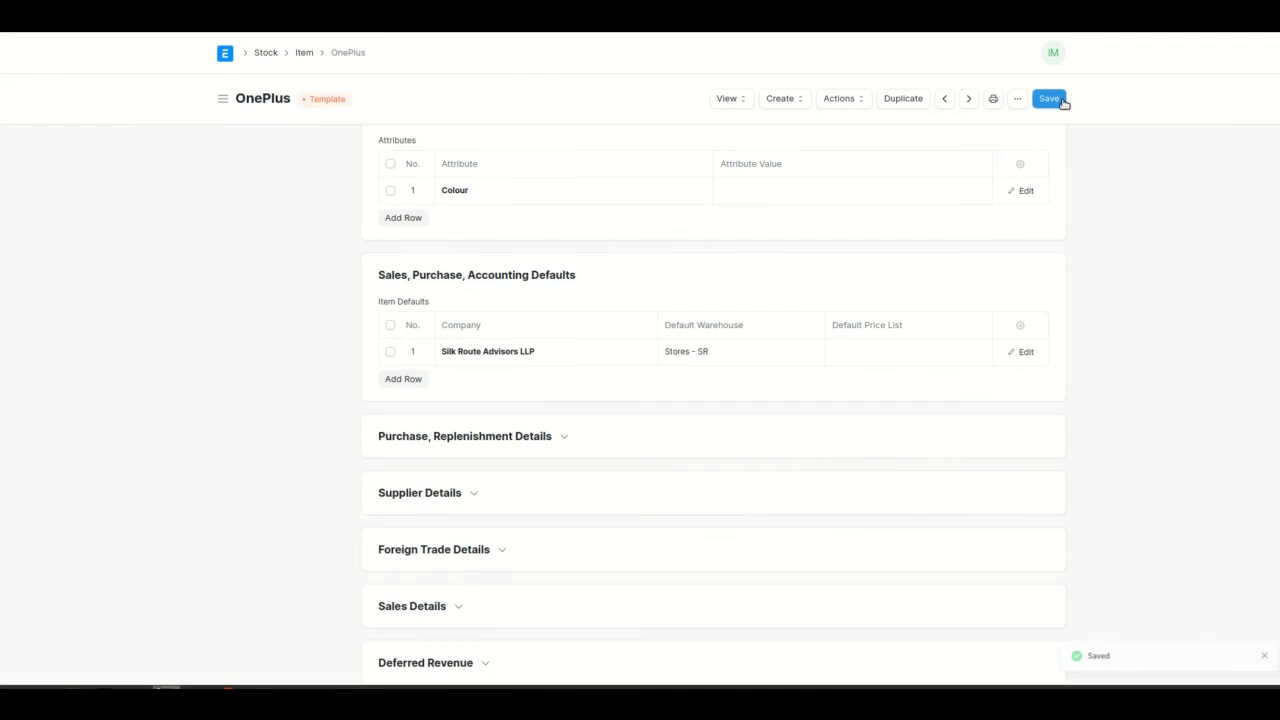
# - Create multiple variants of the OnePlus item for the colours Red, Blue, Black and White
pyautogui.scroll(2, 537, 352)
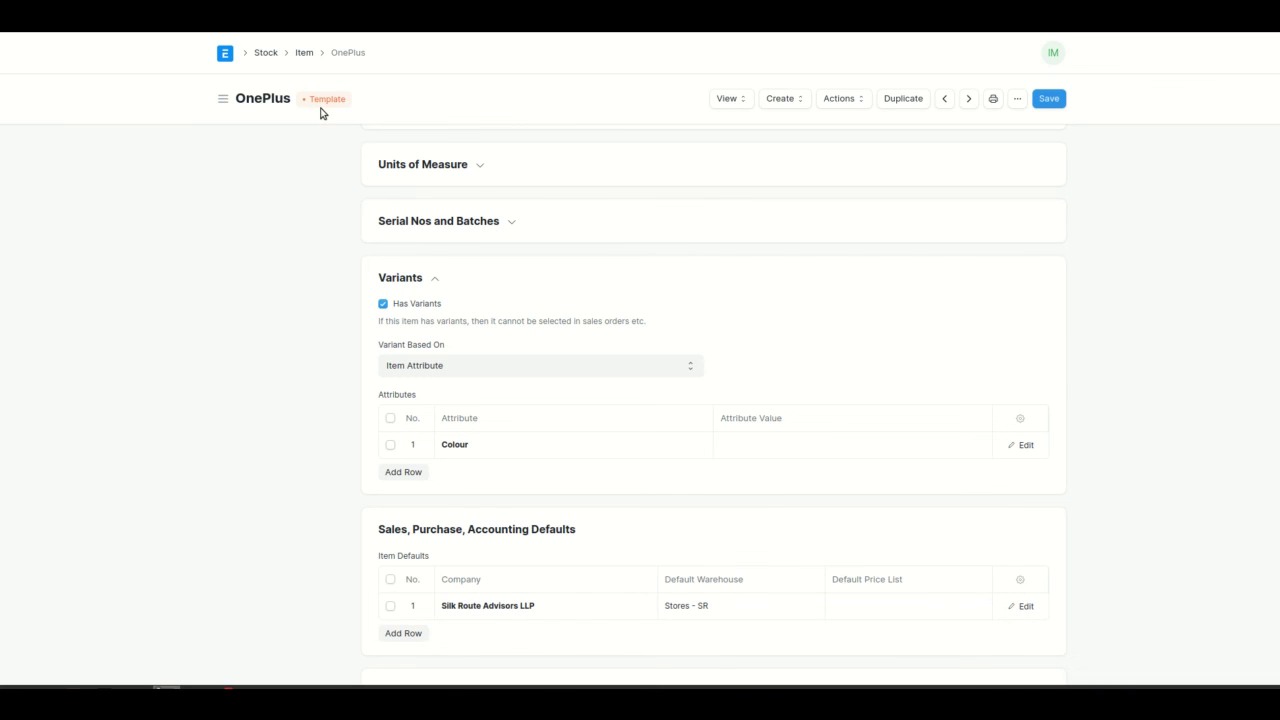
pyautogui.click(778, 100)
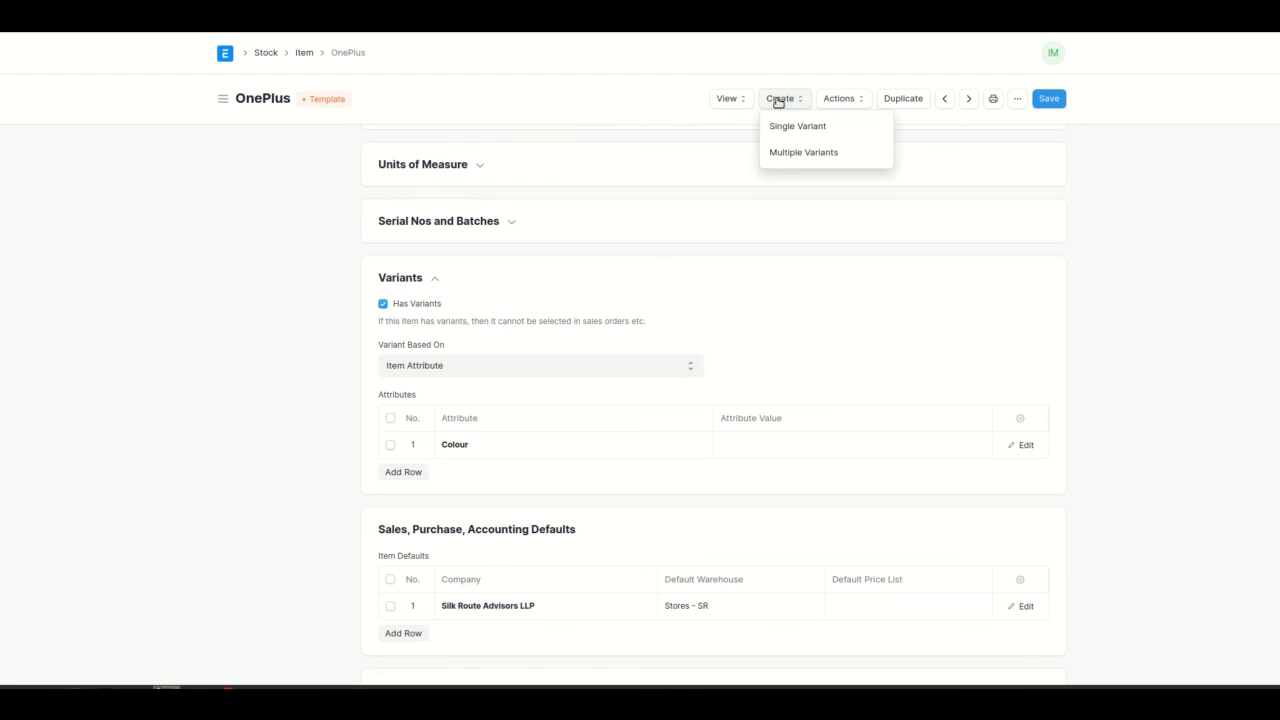
pyautogui.click(798, 152)
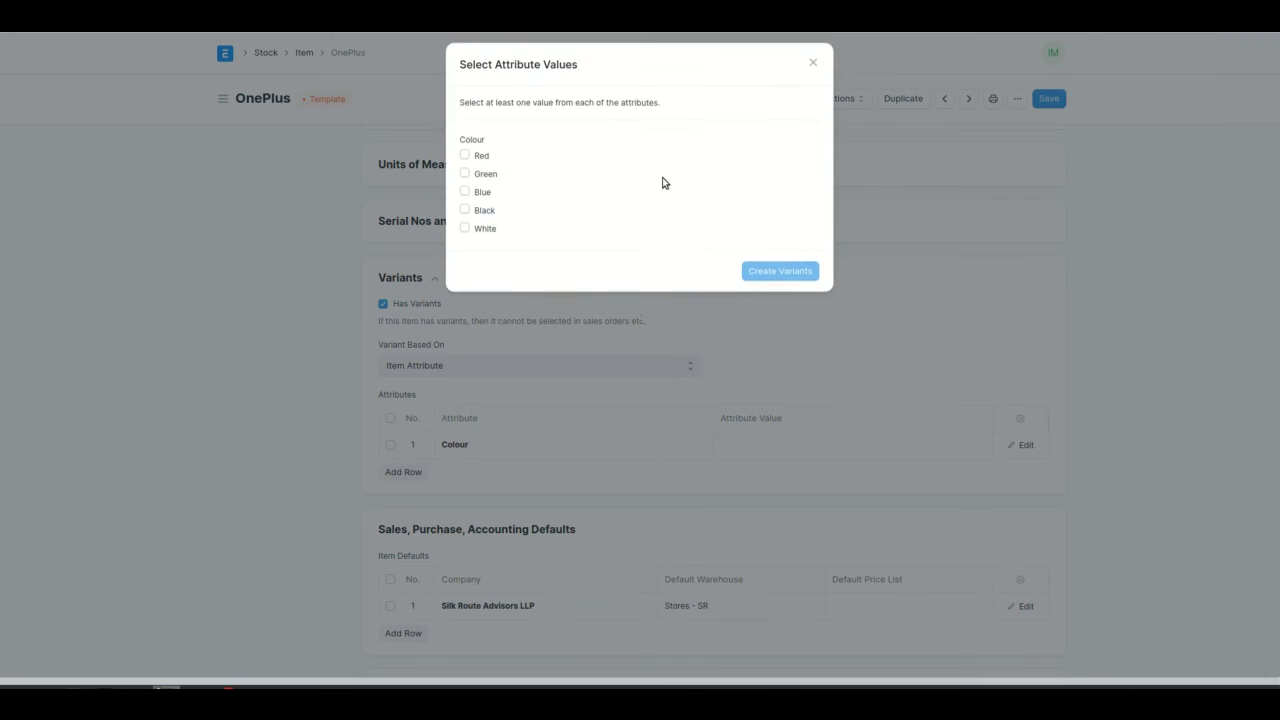
pyautogui.click(472, 164)
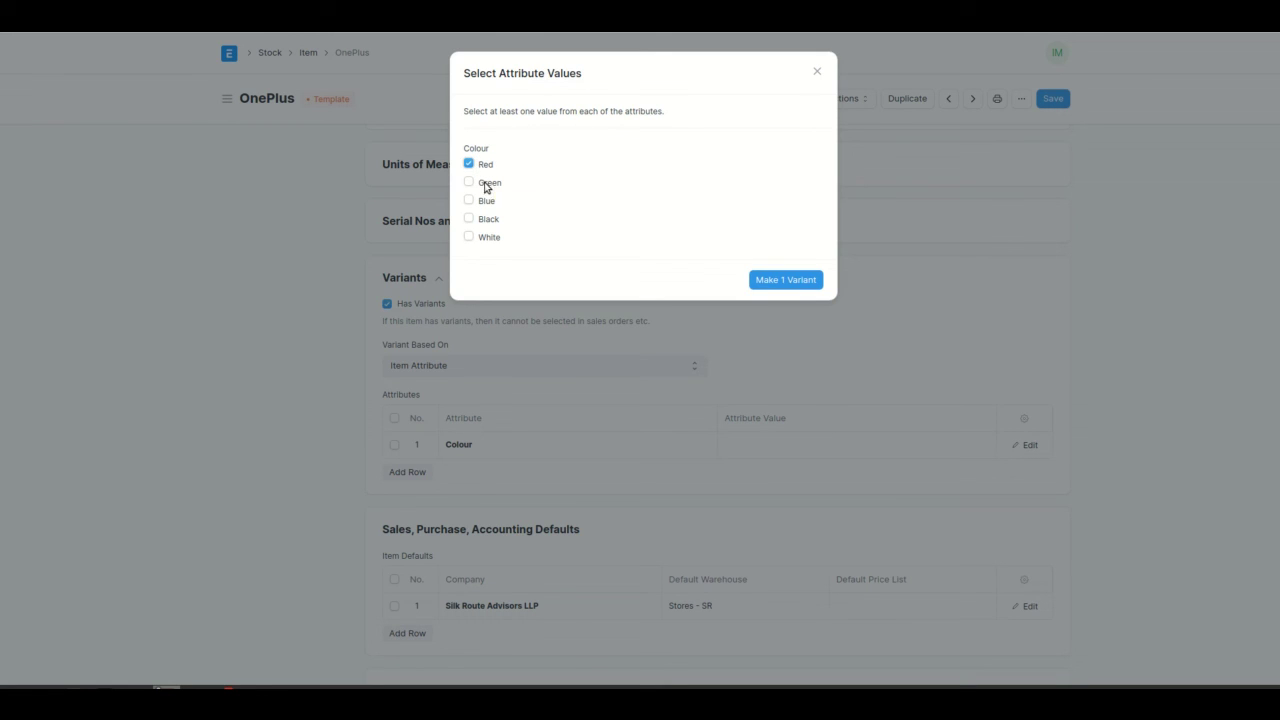
pyautogui.click(486, 186)
pyautogui.click(486, 202)
pyautogui.click(495, 240)
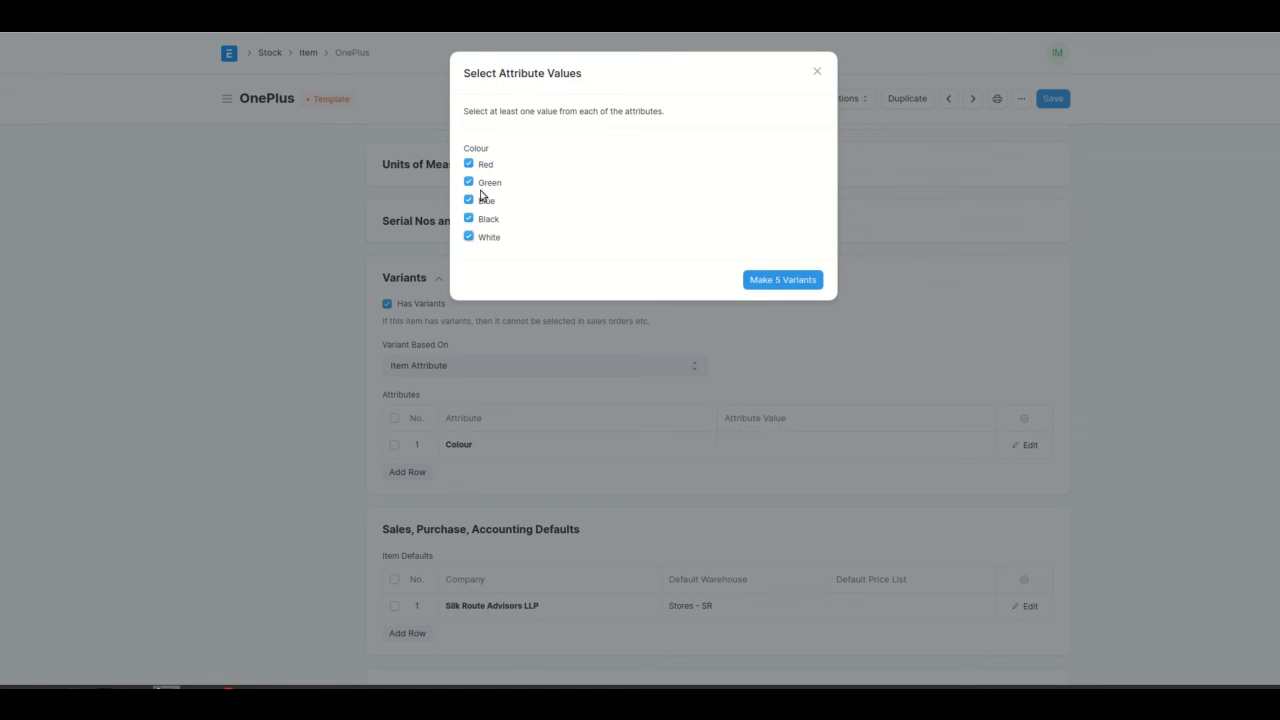
pyautogui.click(477, 185)
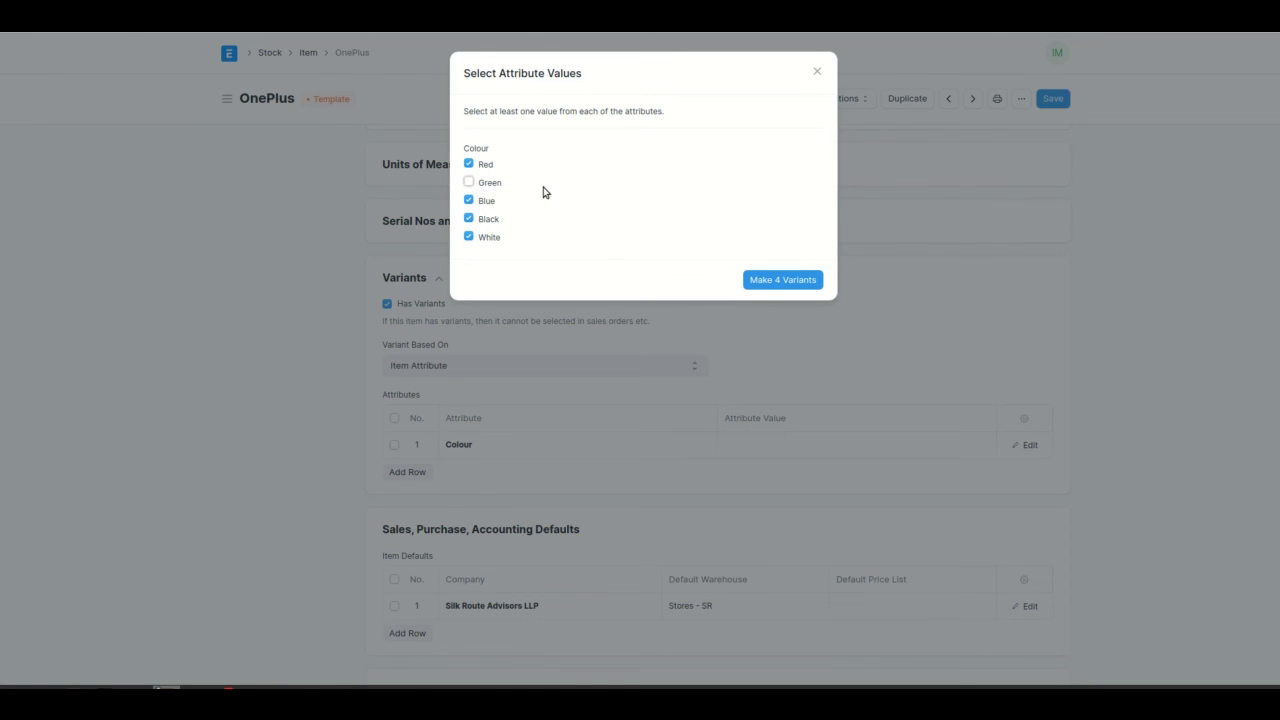
pyautogui.click(781, 282)
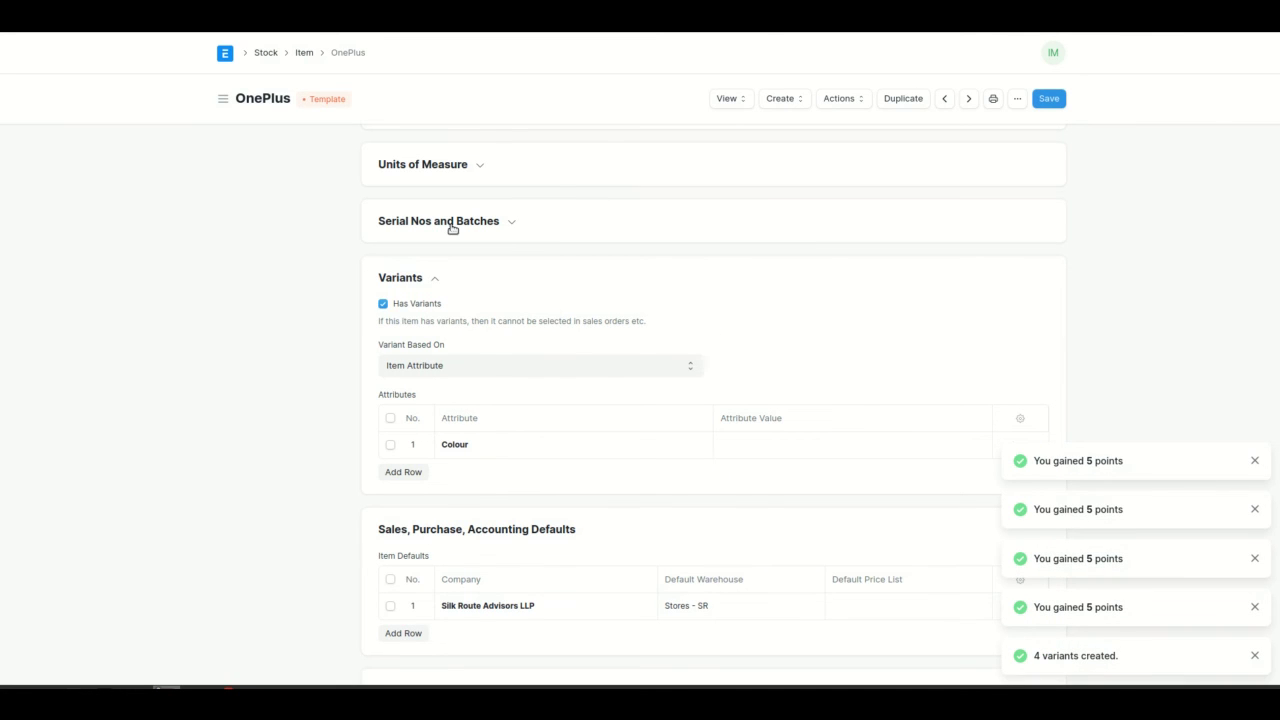
# - Review the OnePlus-WHI variant record from the Item list and return to the list
pyautogui.click(304, 52)
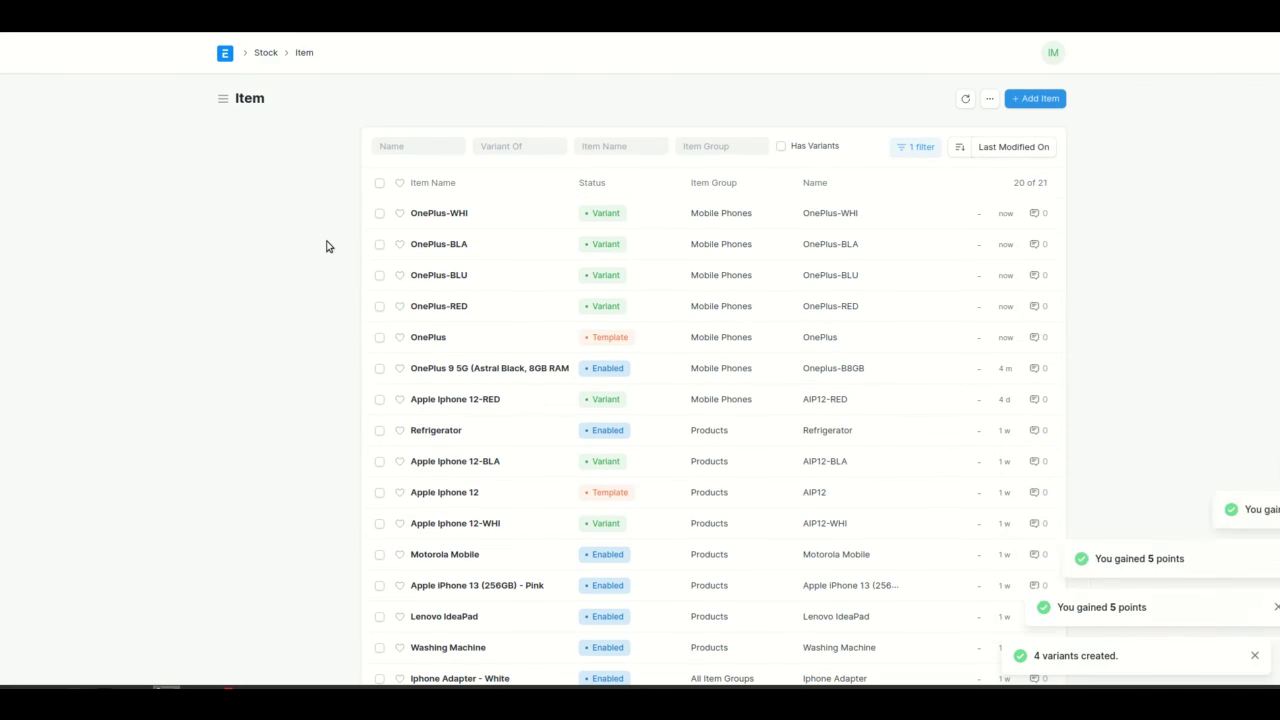
pyautogui.click(440, 213)
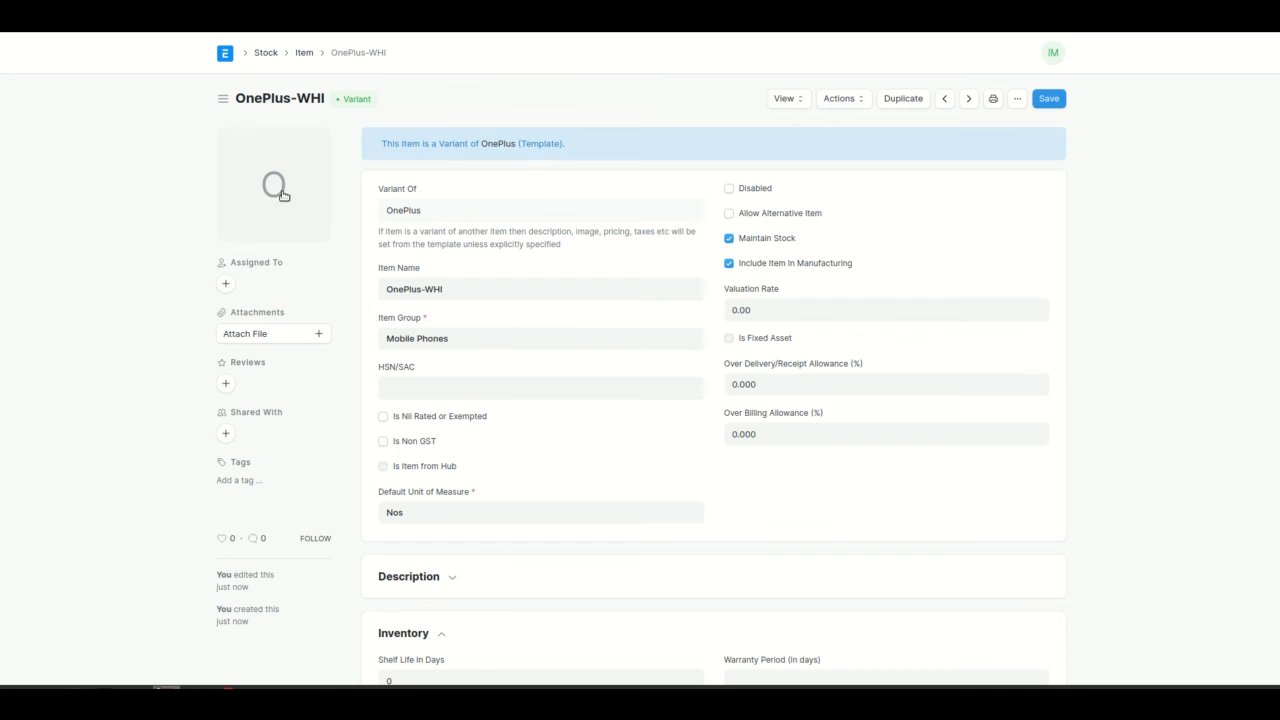
pyautogui.click(302, 53)
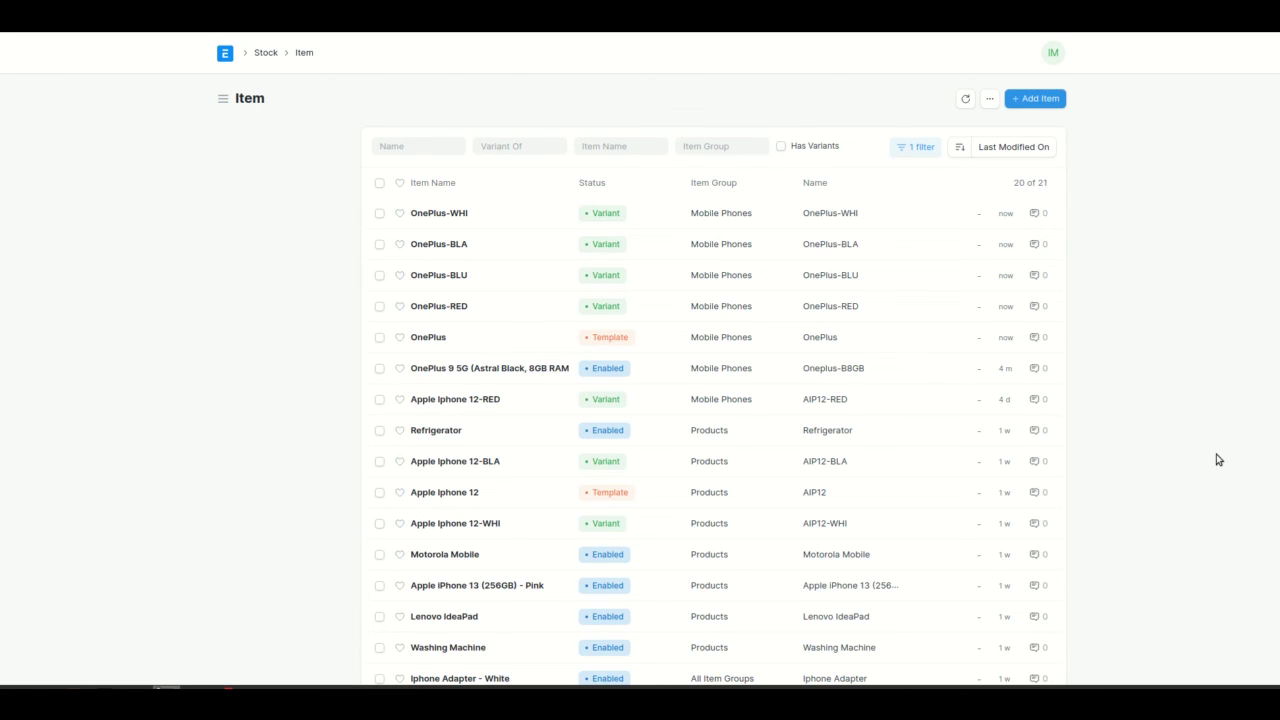
pyautogui.rightClick(1122, 700)
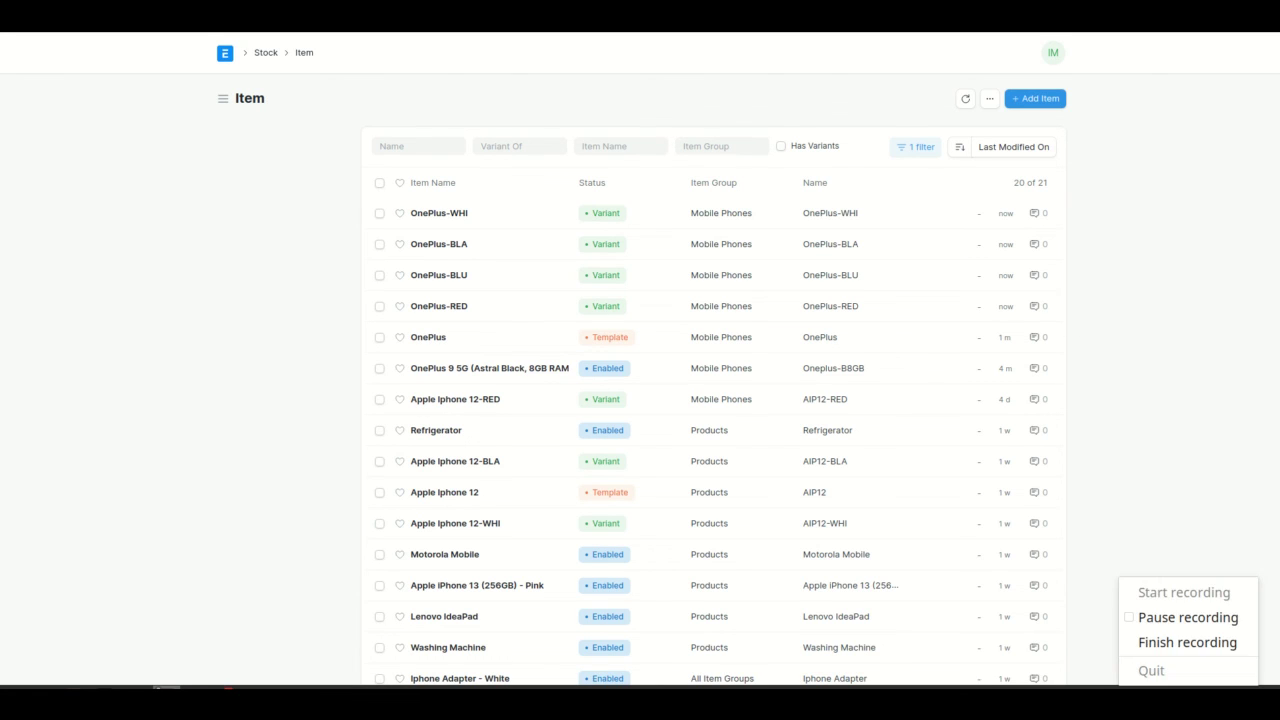